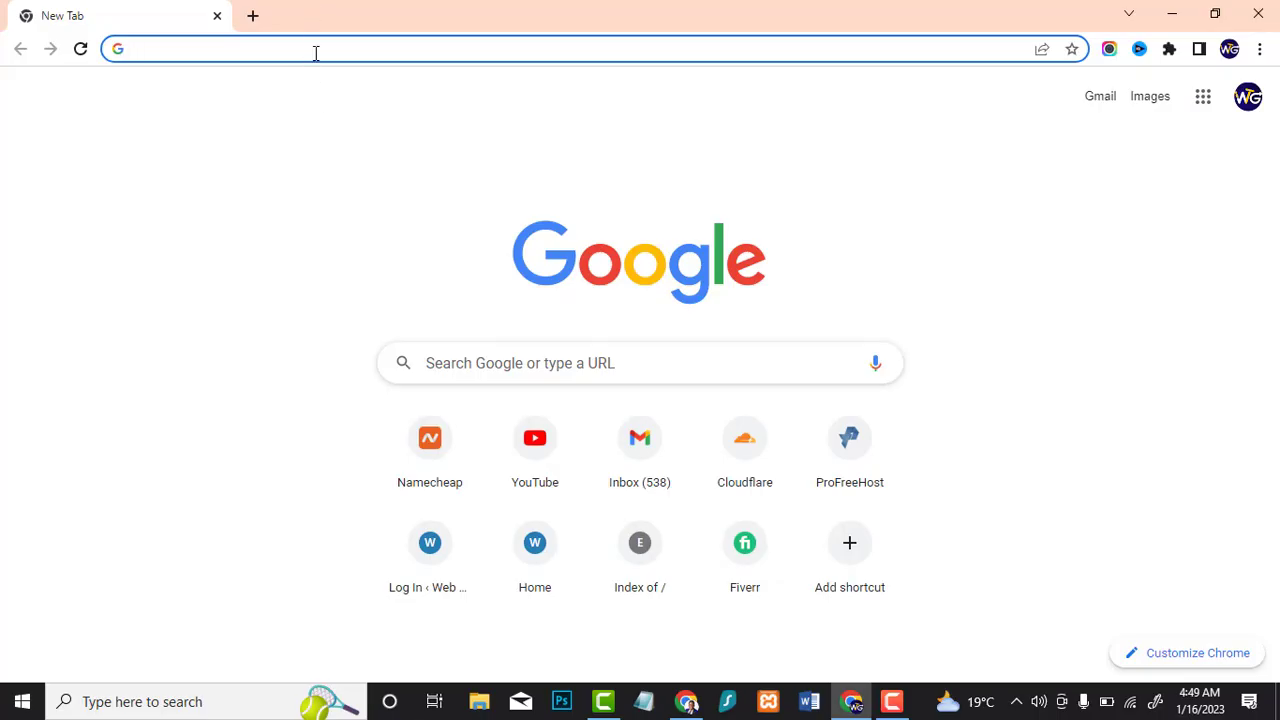
Search Google for 'namecheap logo maker'.
type("n")
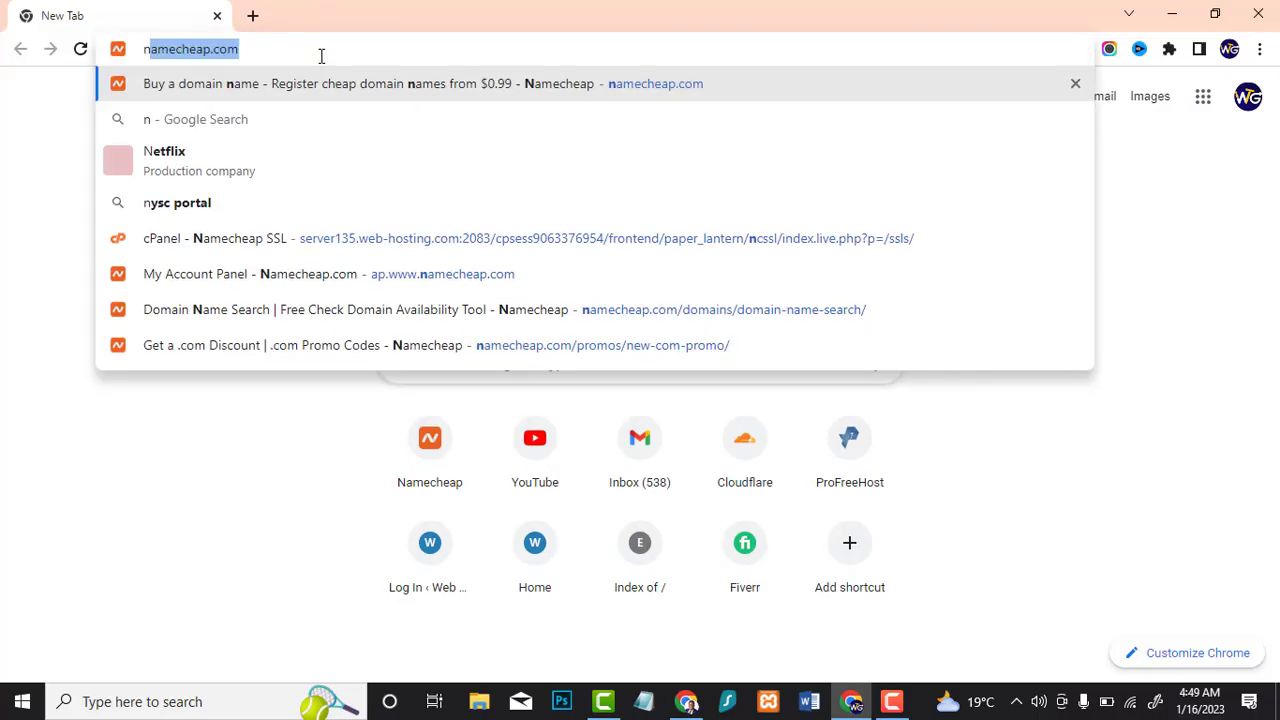
type("mec")
key("BackSpace")
key("BackSpace")
key("BackSpace")
type("amecheap ")
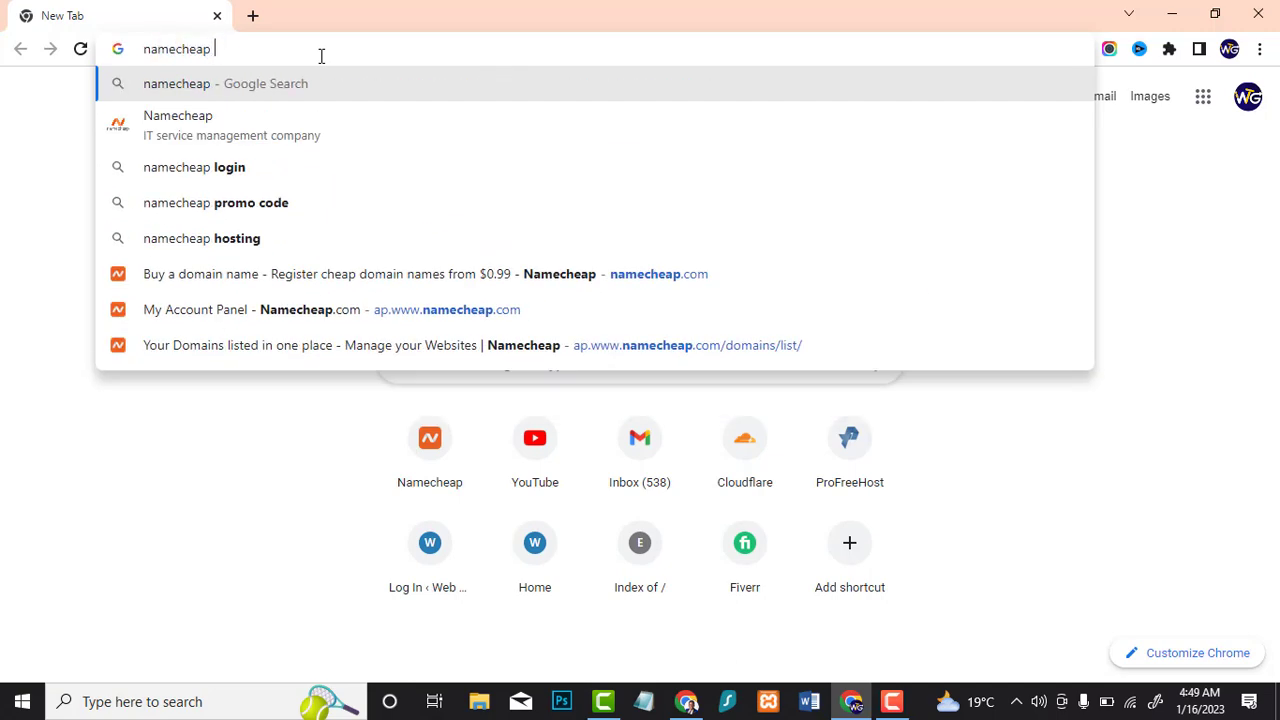
type("logo m")
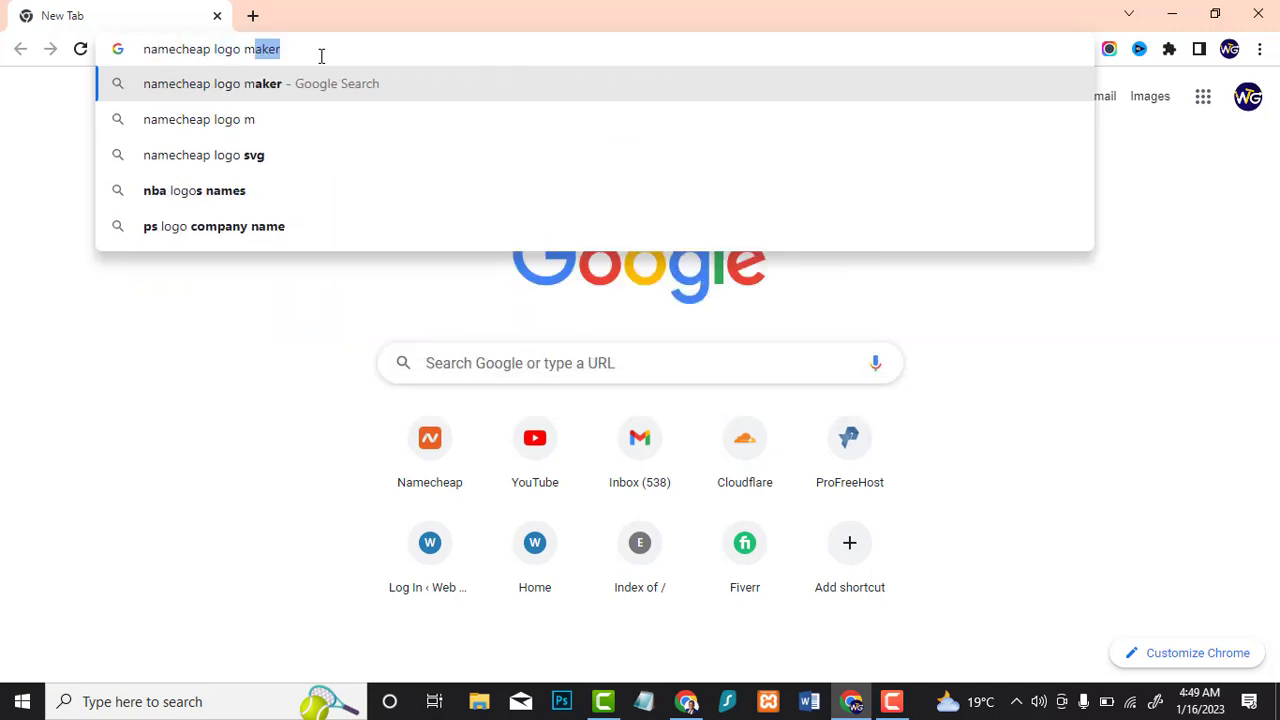
key("Return")
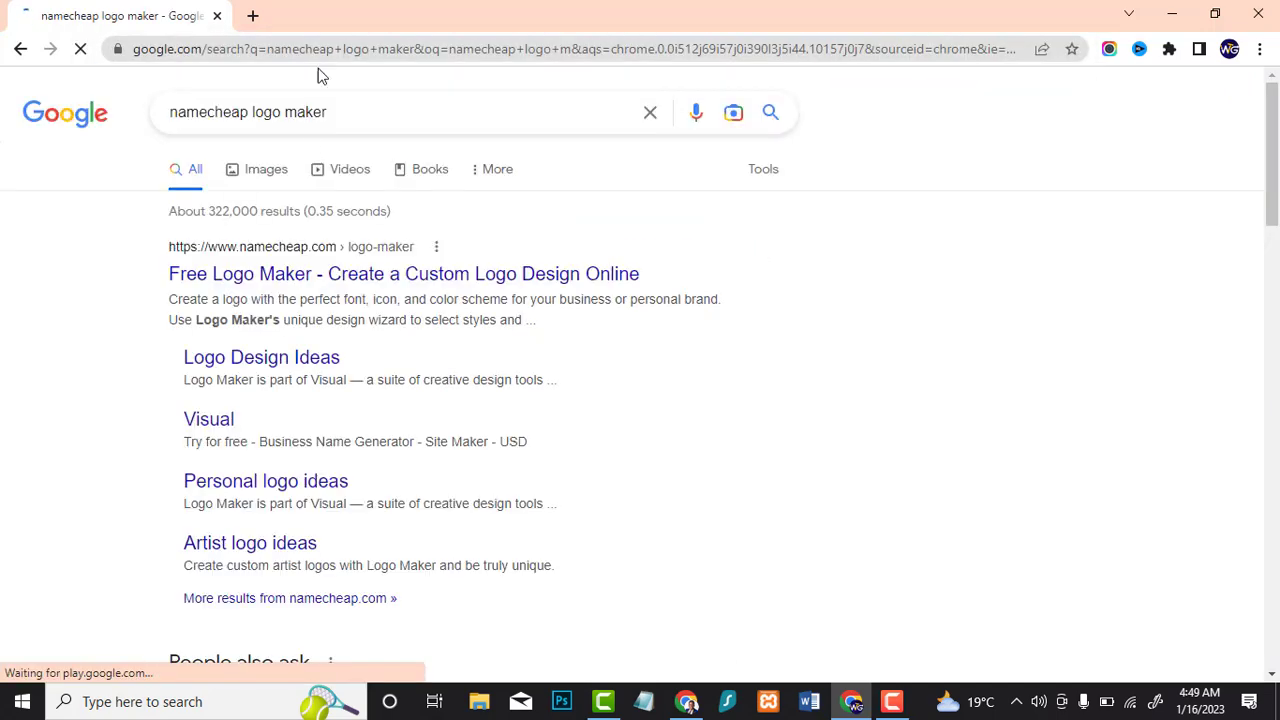
Open Namecheap's Free Logo Maker page from the search results.
left_click(335, 275)
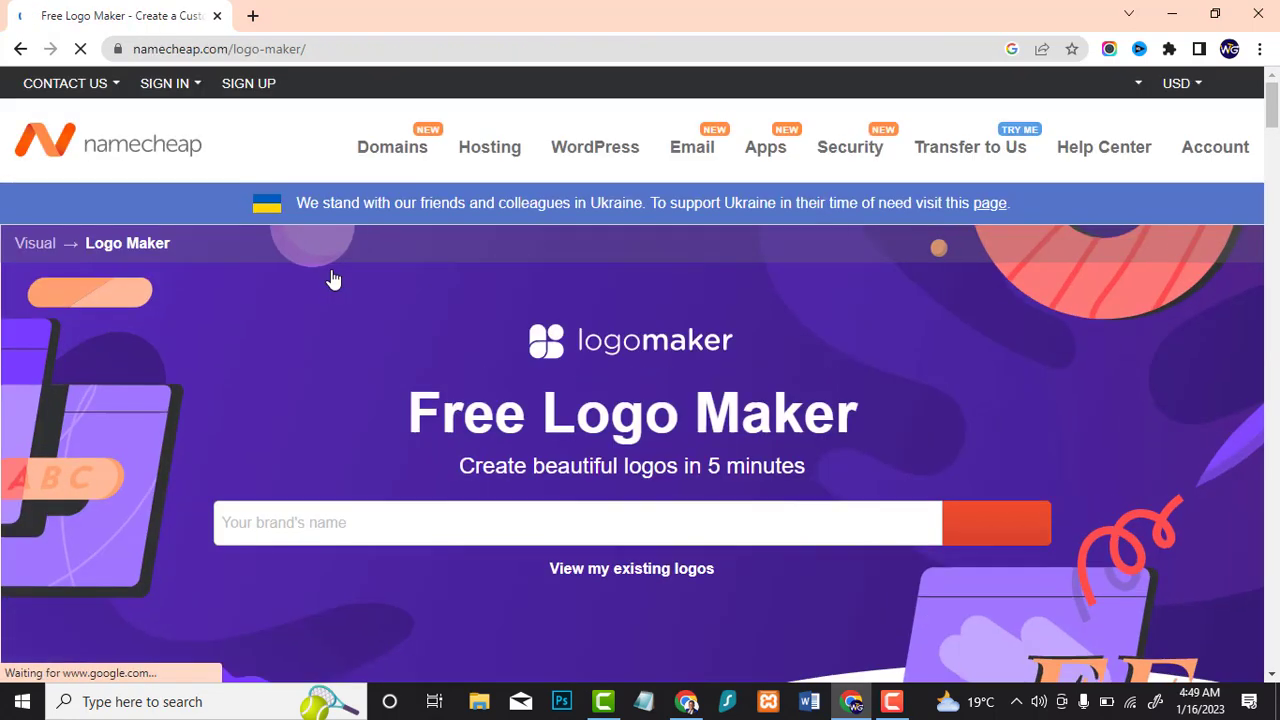
left_click(160, 84)
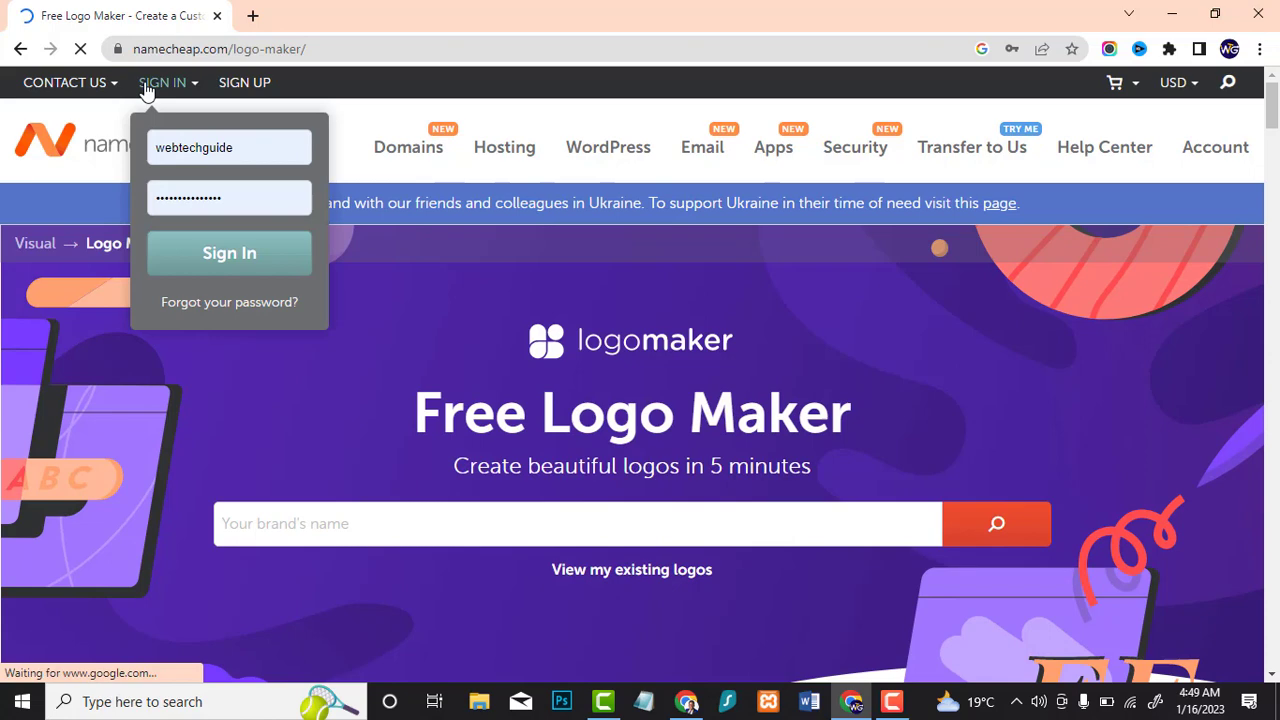
scroll(575, 420, "down", 2)
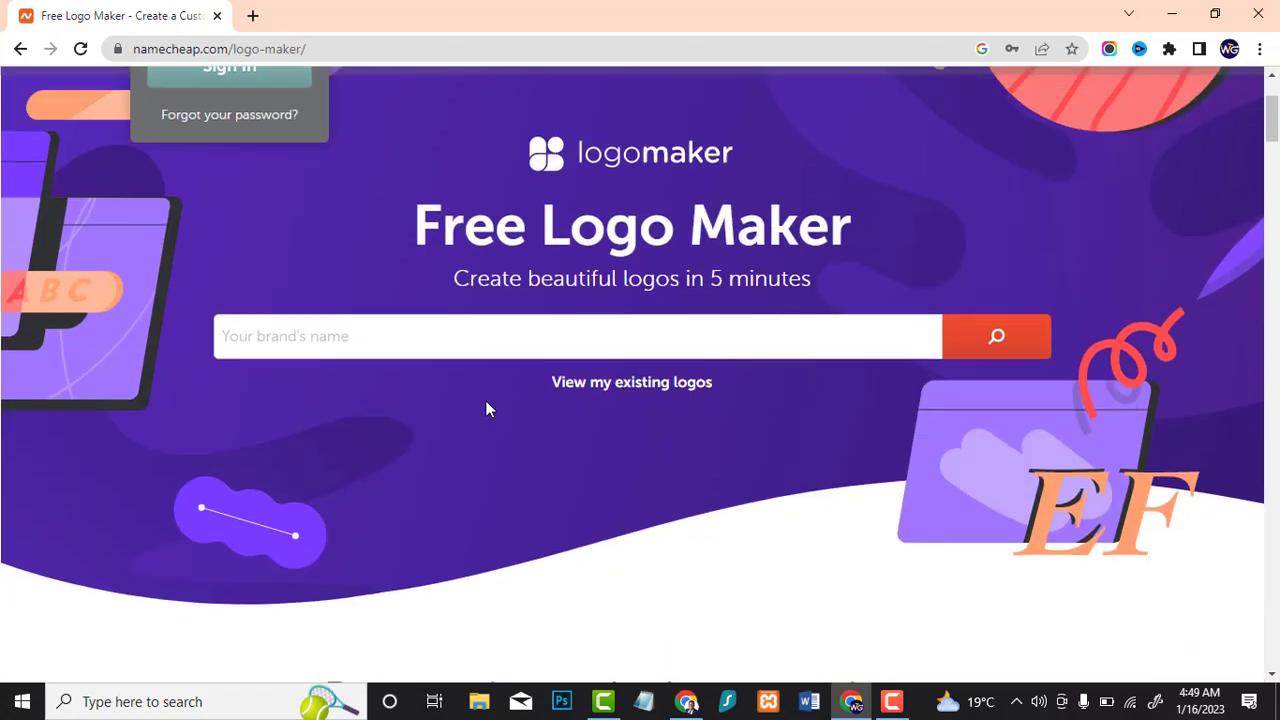
Enter 'Victor Photography' as the brand name, replacing the previous entry.
left_click(499, 344)
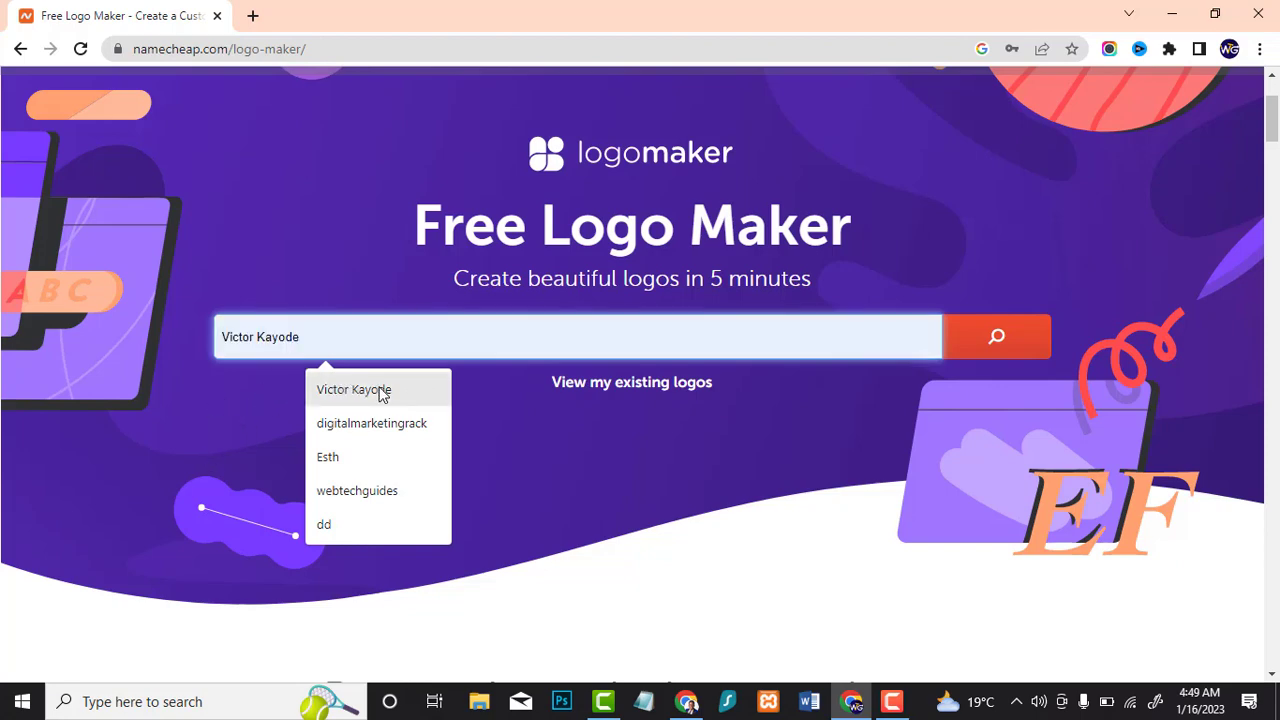
left_click(380, 389)
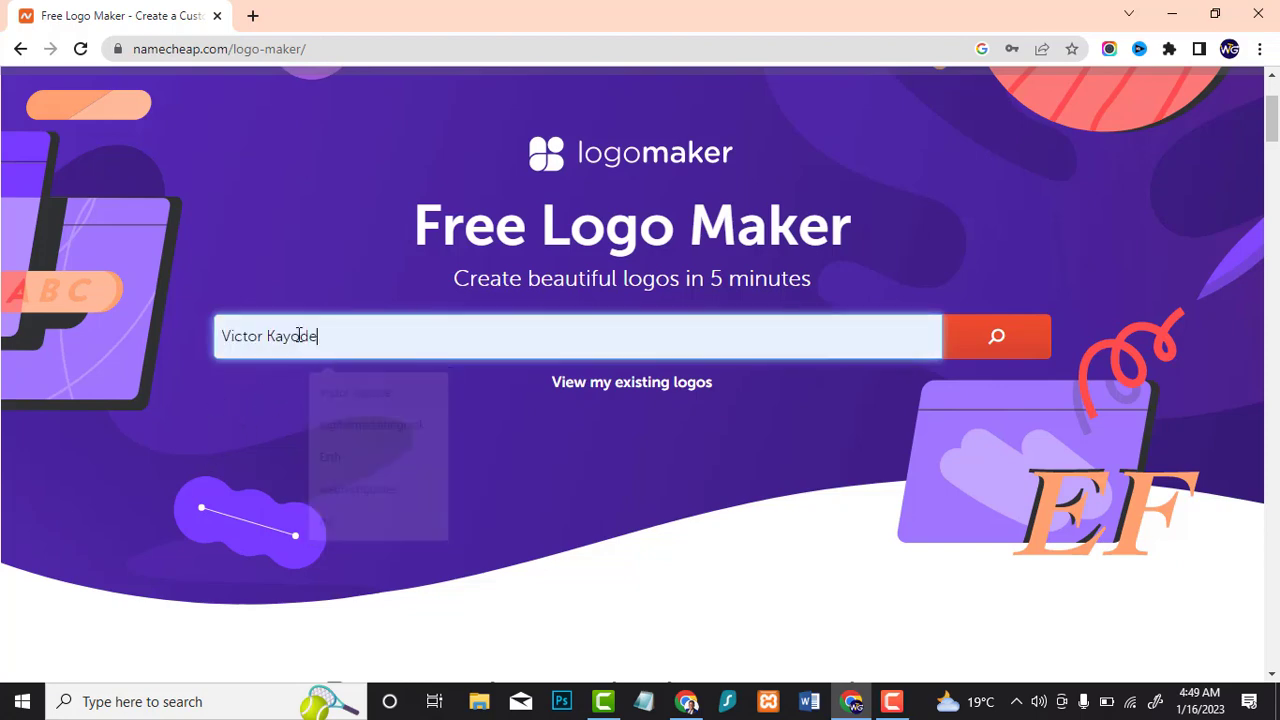
double_click(305, 337)
type("Photogrph")
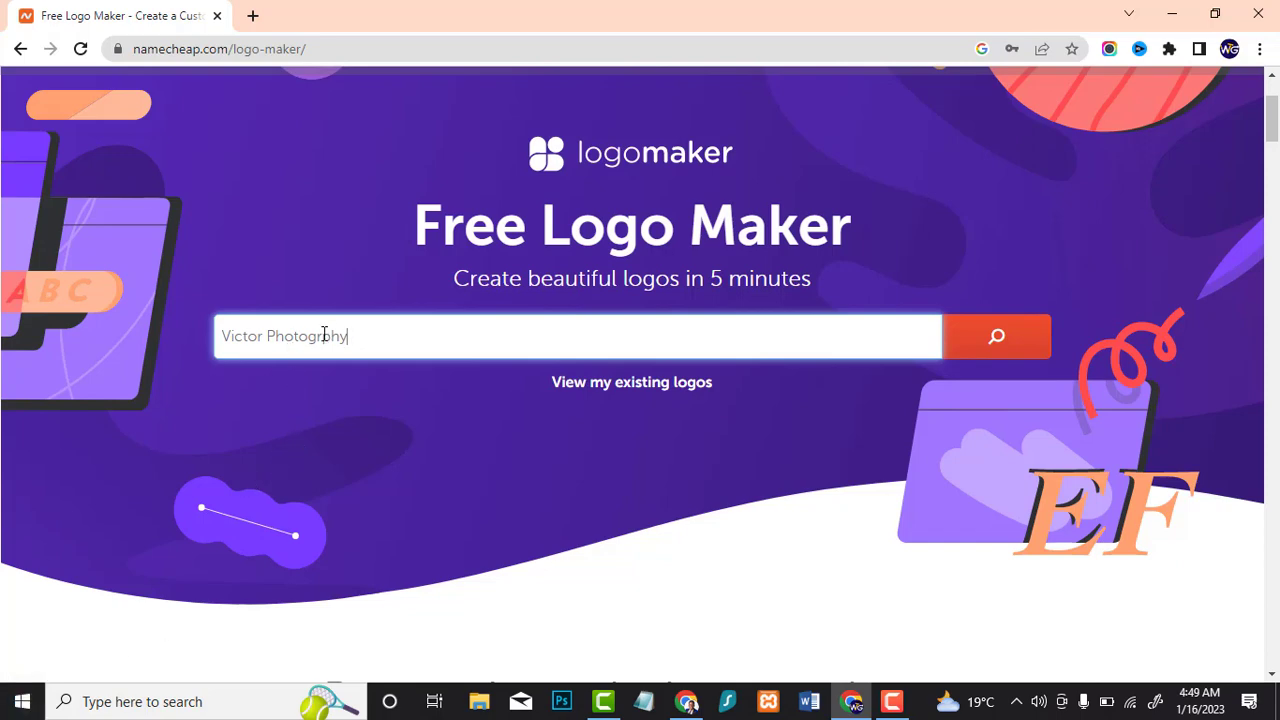
type("a")
Start the Victor Photography logo and pick a sans-serif font in the first round.
left_click(1004, 341)
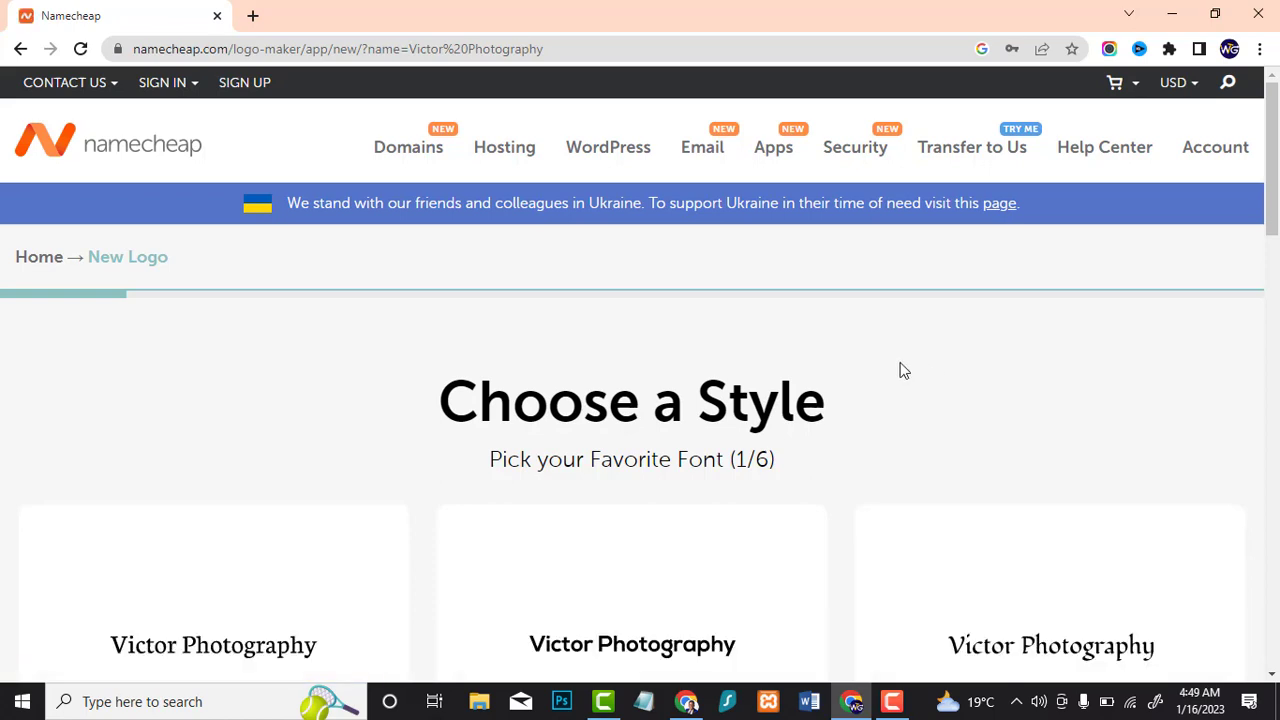
scroll(603, 457, "down", 2)
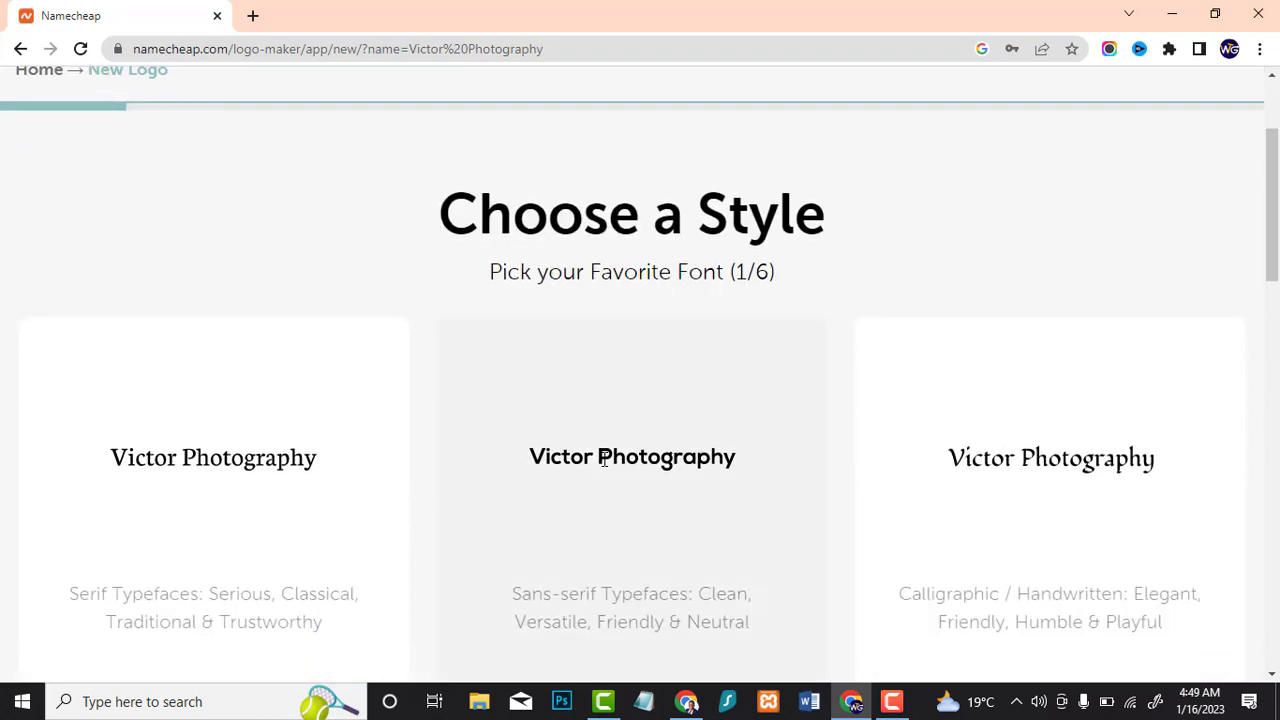
scroll(603, 462, "down", 3)
scroll(380, 260, "up", 1)
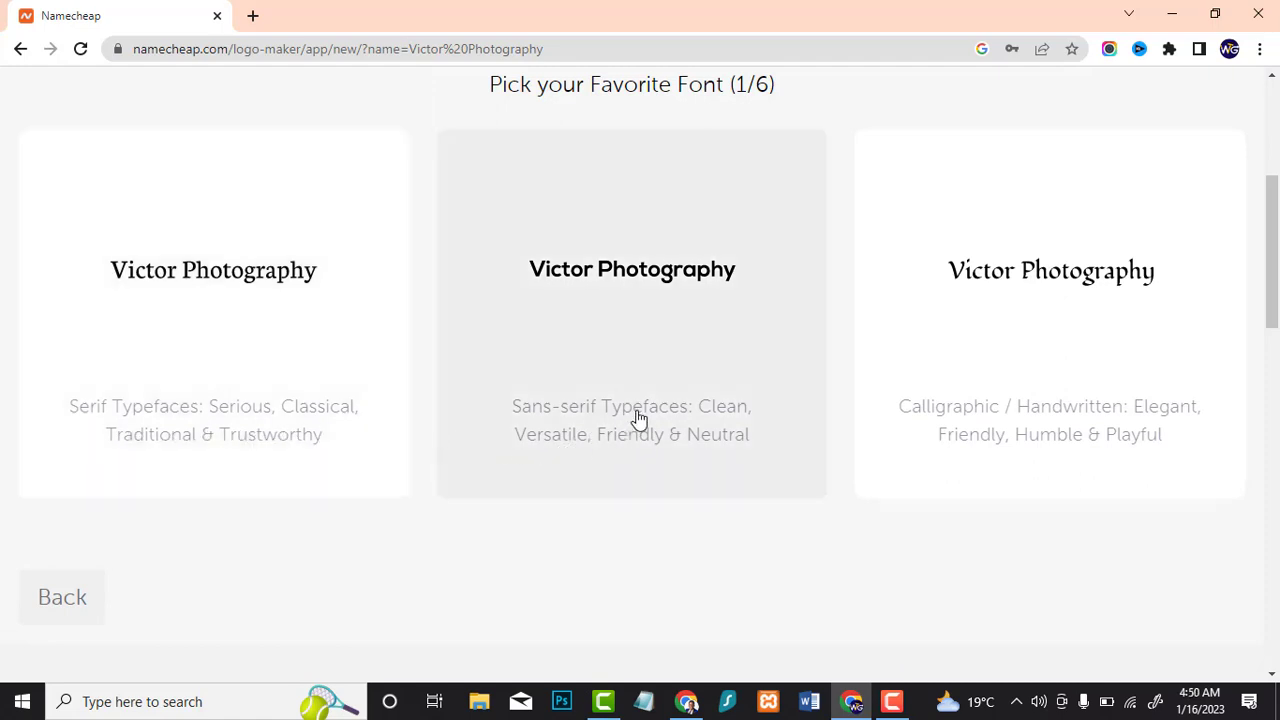
left_click(636, 414)
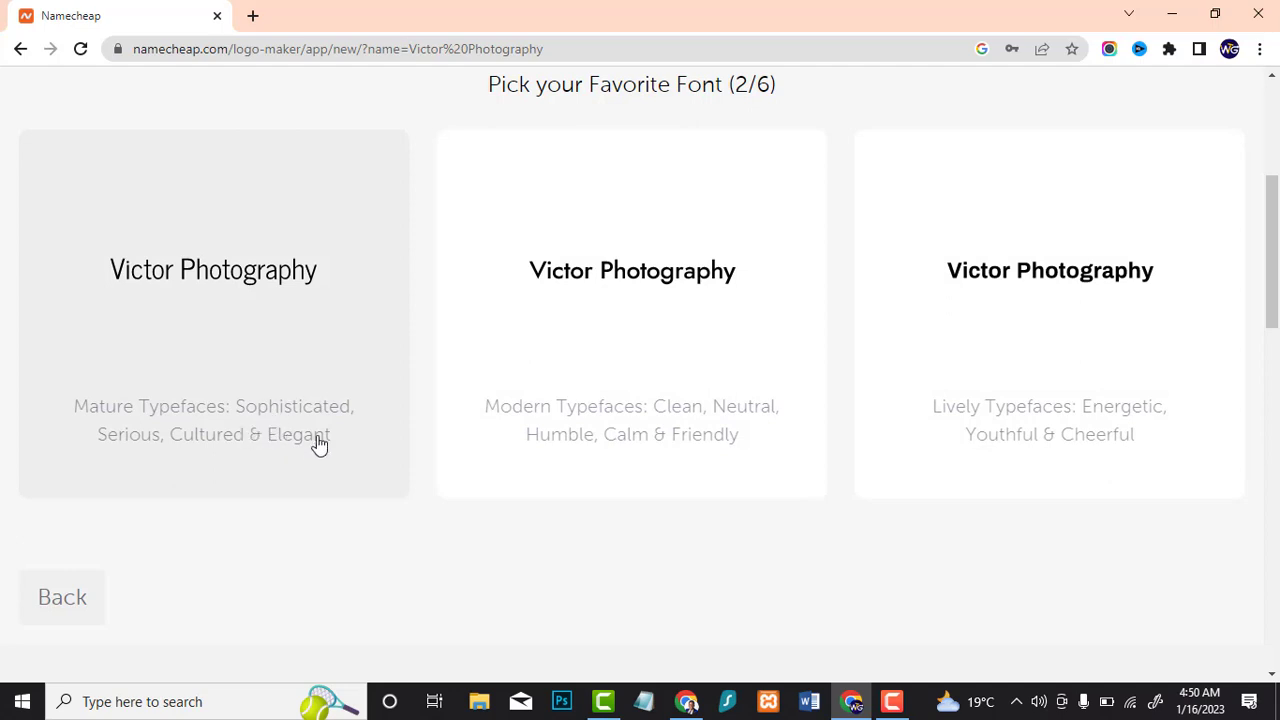
Pick fonts in the remaining rounds: serious/fresh, medium-weight, elegant, organic and plain.
scroll(705, 341, "up", 1)
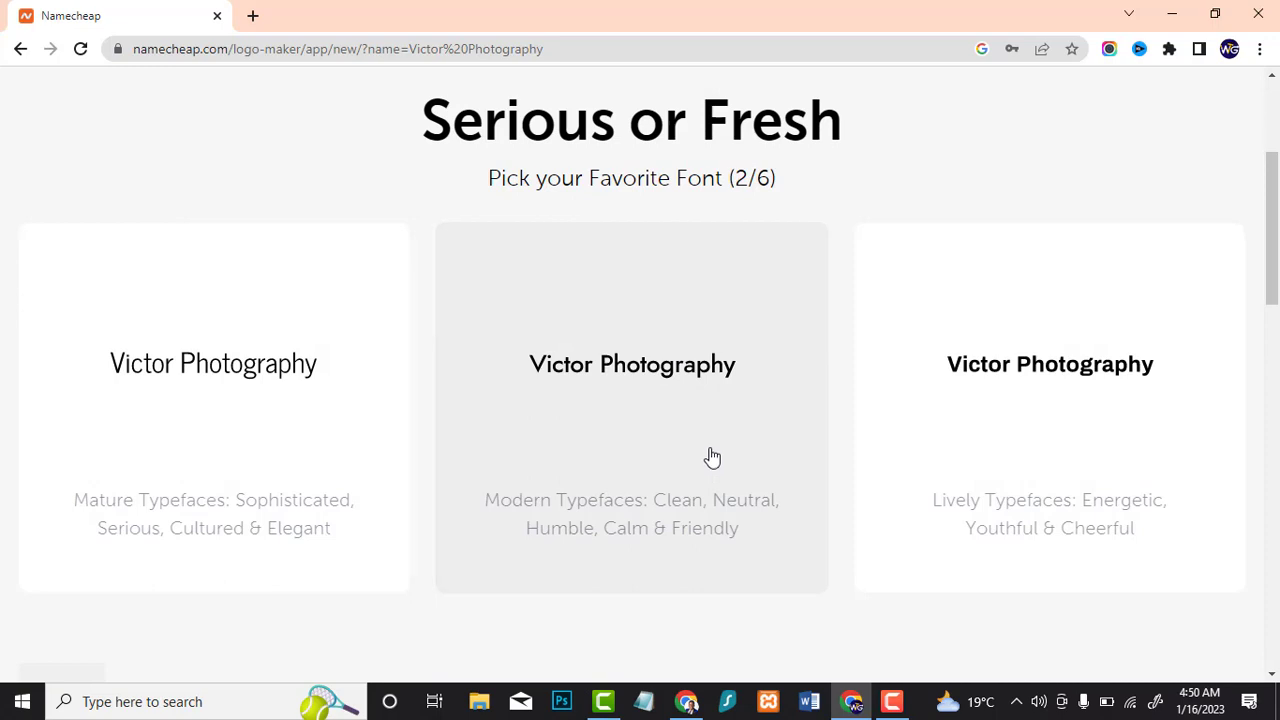
left_click(711, 457)
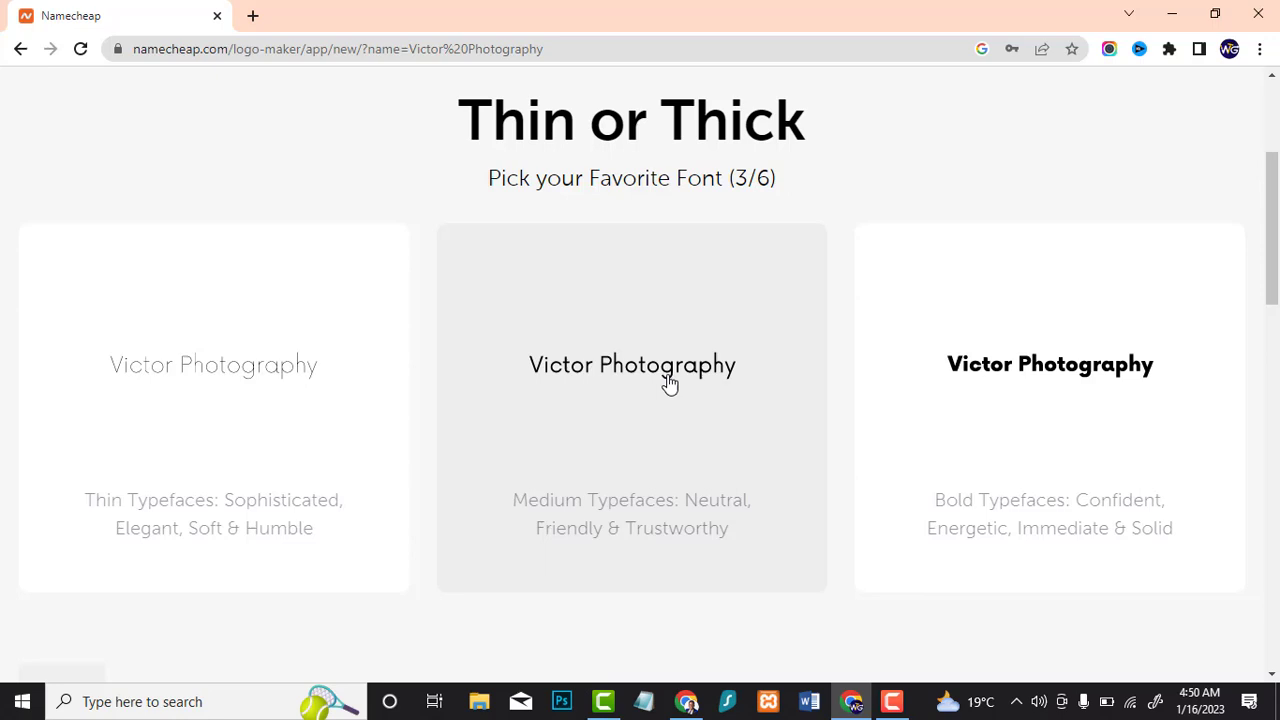
left_click(666, 380)
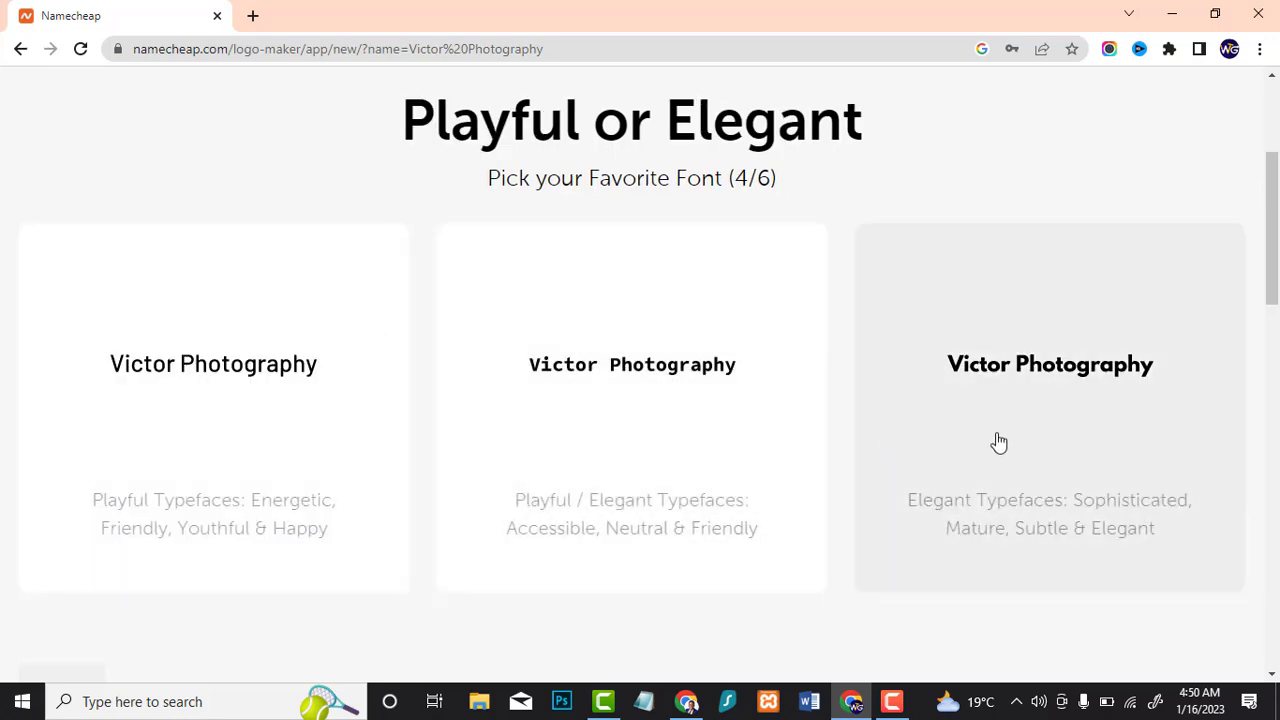
left_click(1021, 440)
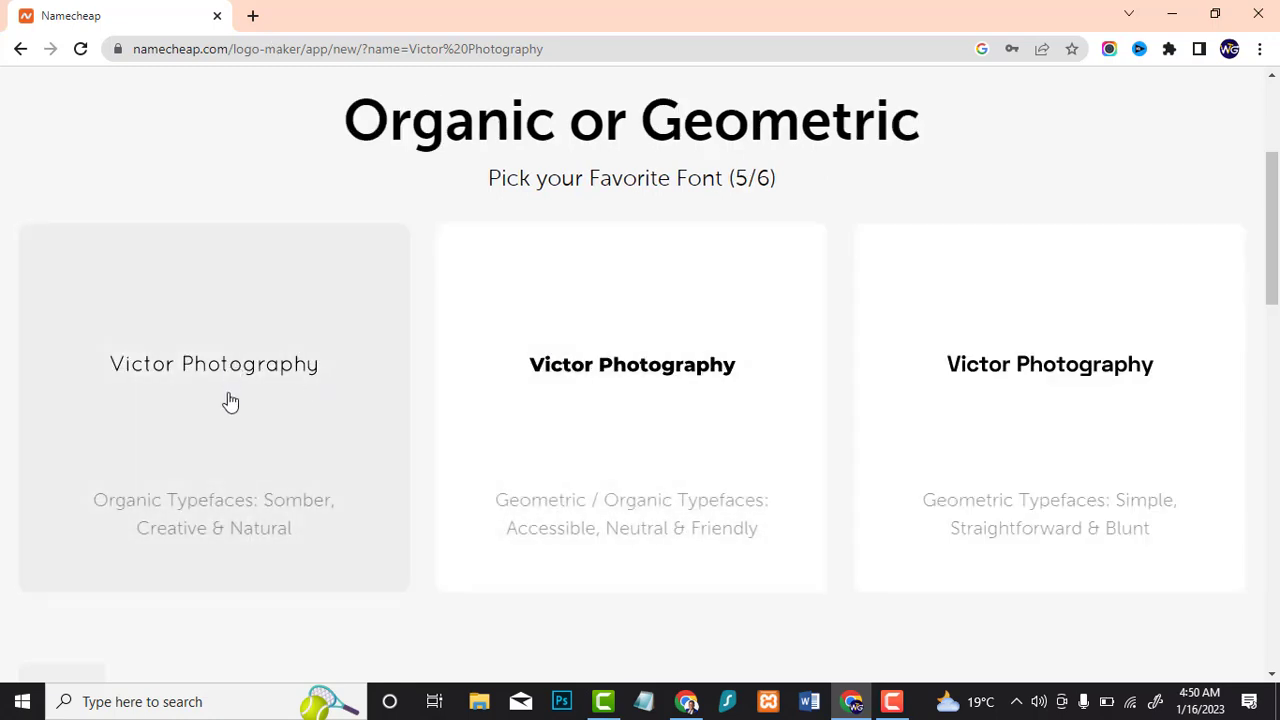
left_click(231, 403)
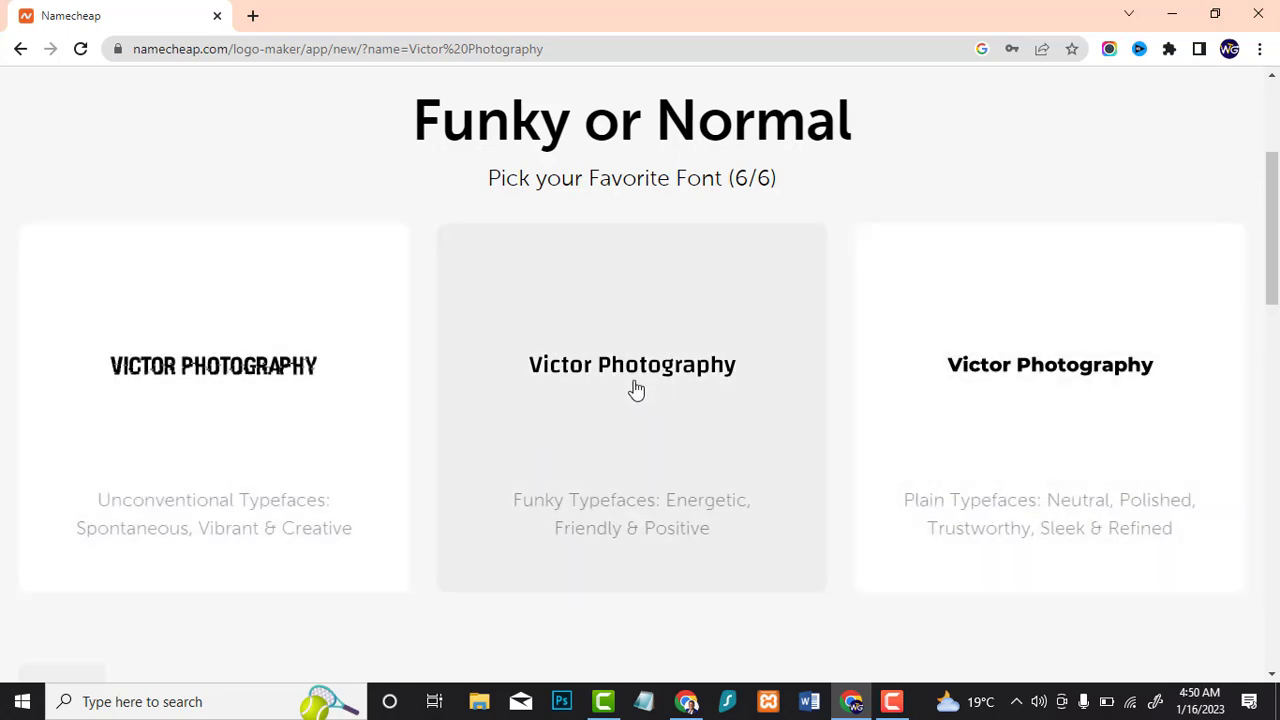
left_click(636, 390)
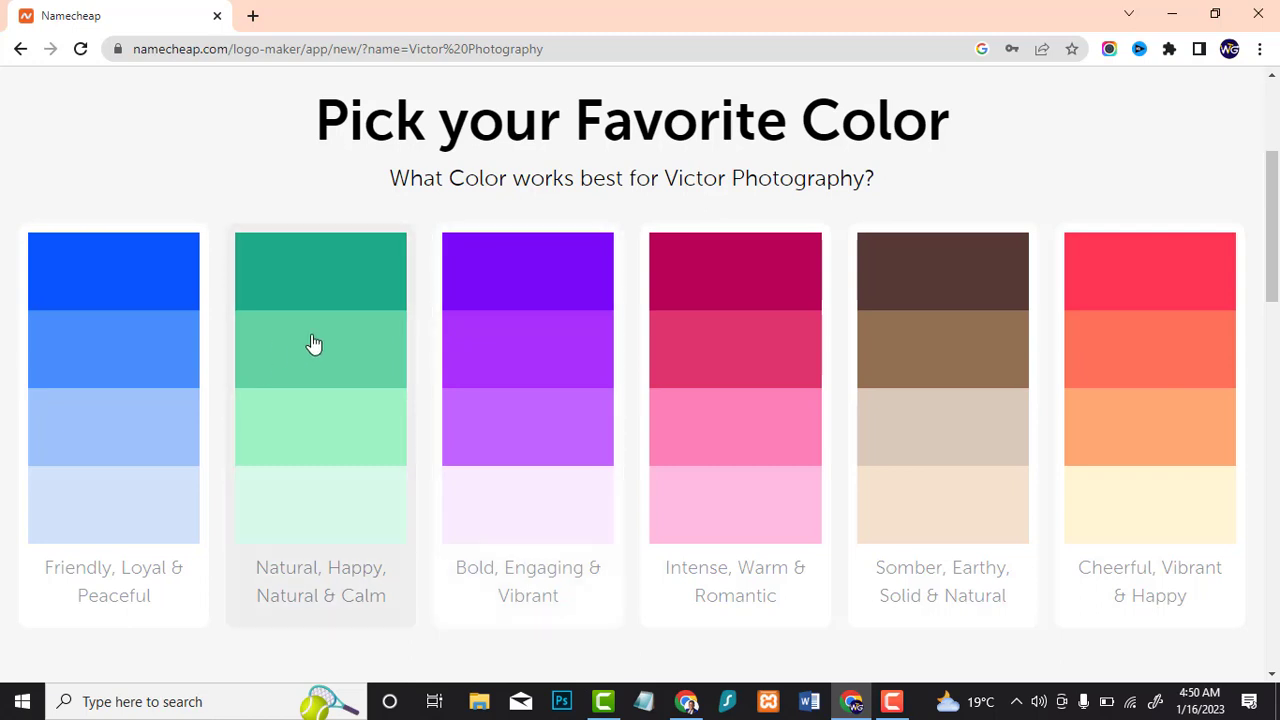
Choose a colour palette card and continue with the slogan left blank.
scroll(800, 409, "down", 3)
scroll(655, 403, "up", 1)
scroll(655, 403, "up", 1)
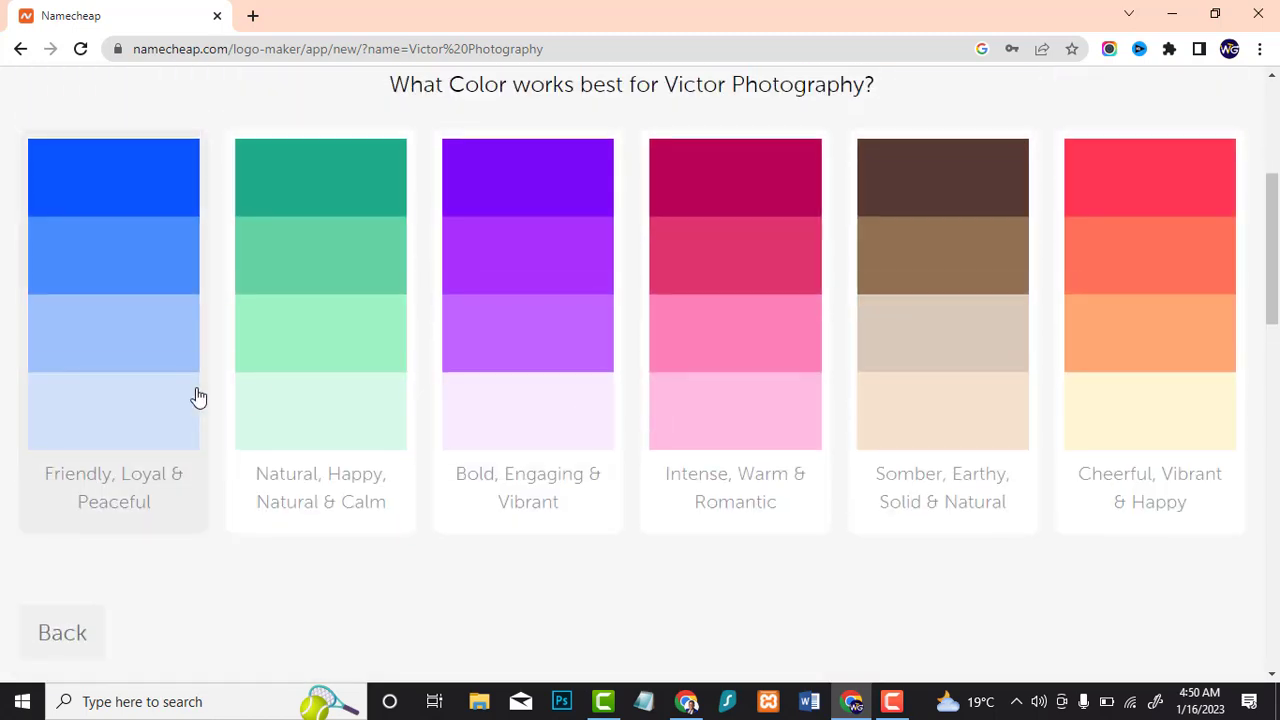
left_click(531, 312)
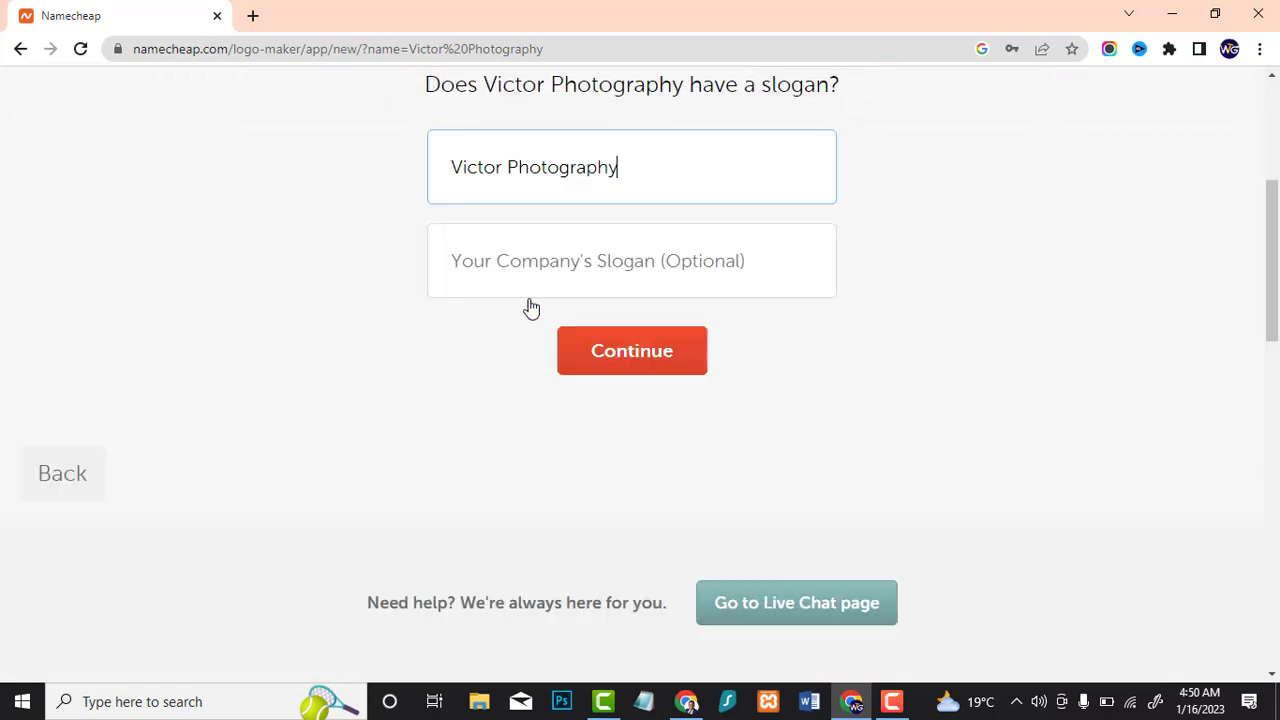
left_click(638, 264)
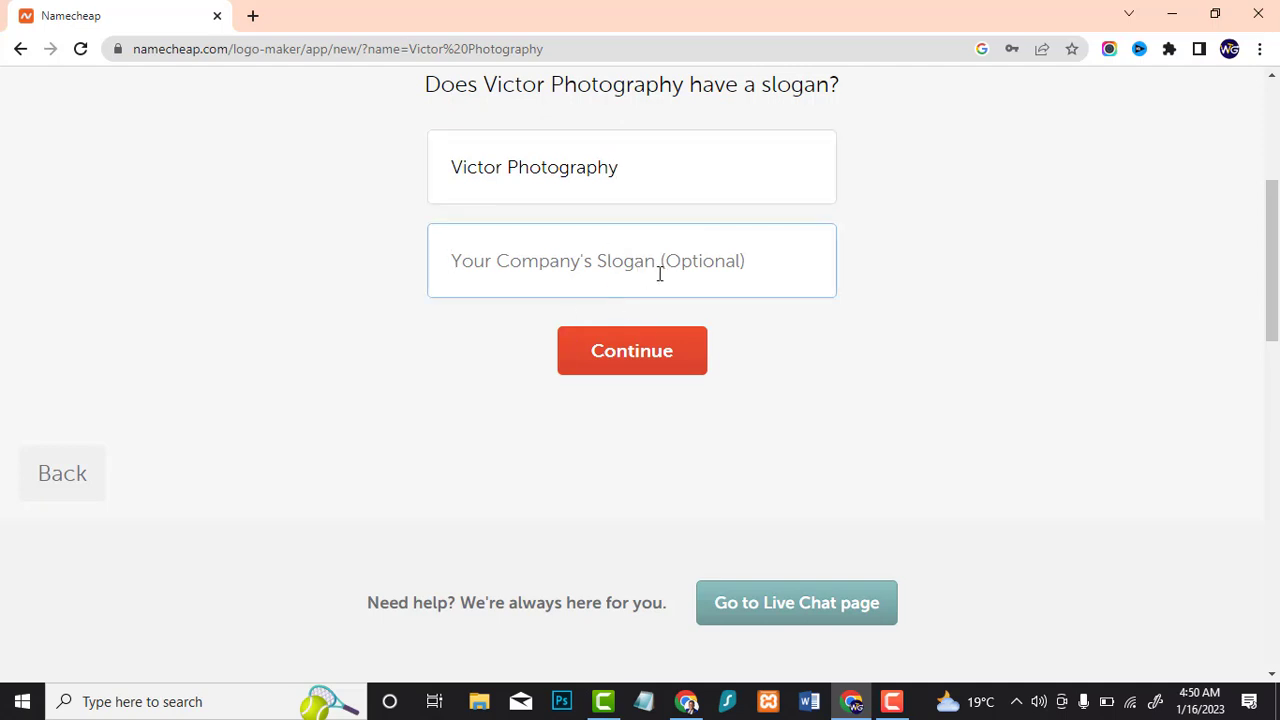
left_click(658, 360)
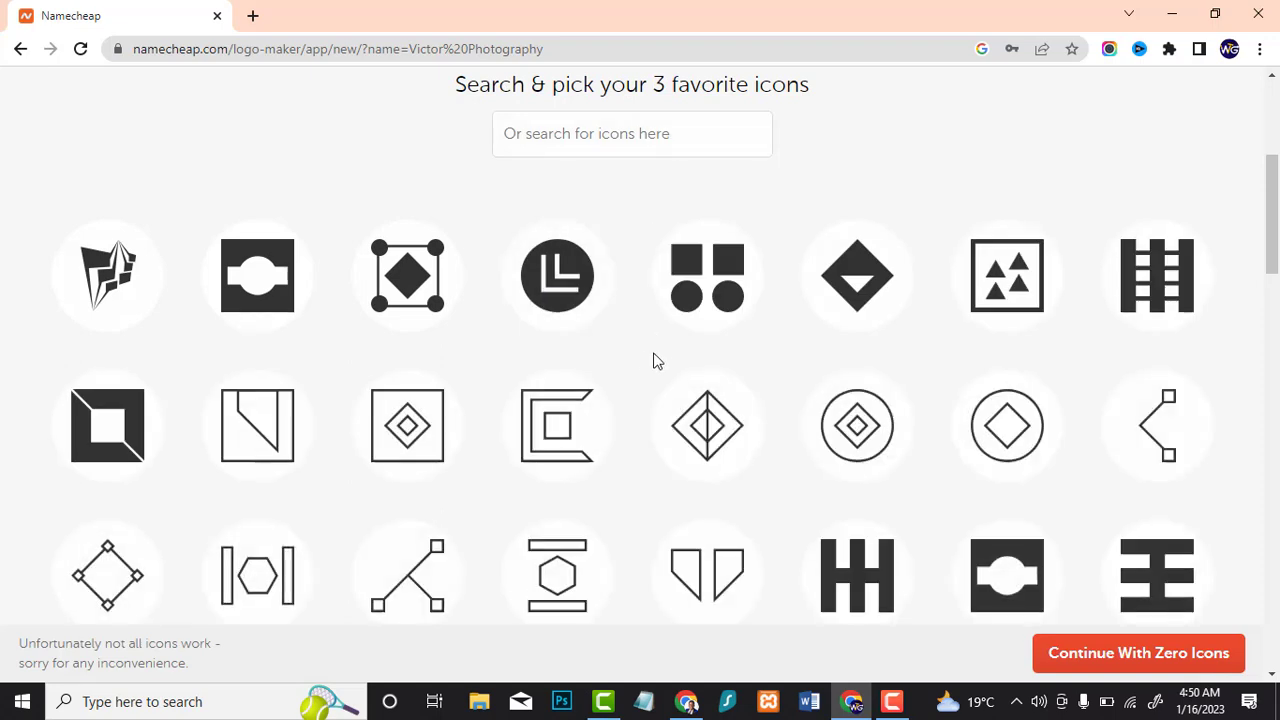
Search the icon library for 'camera' and browse the results.
scroll(650, 355, "up", 3)
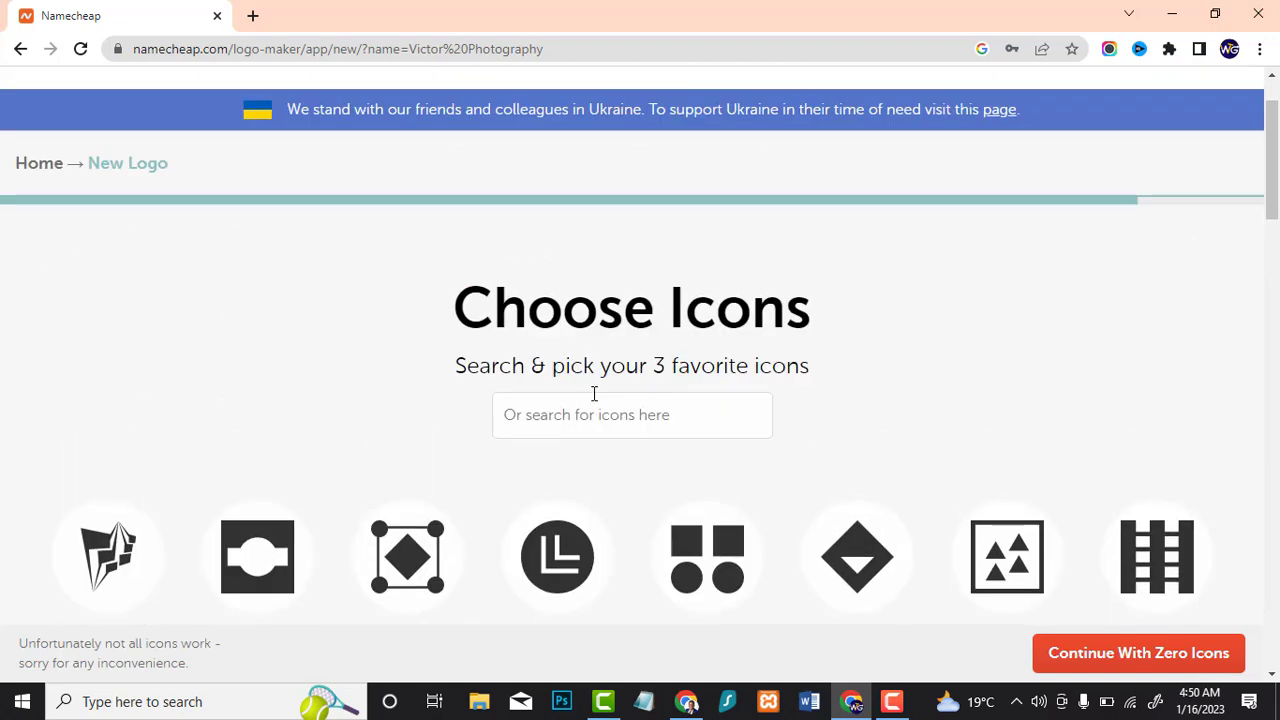
left_click(612, 419)
type("camera")
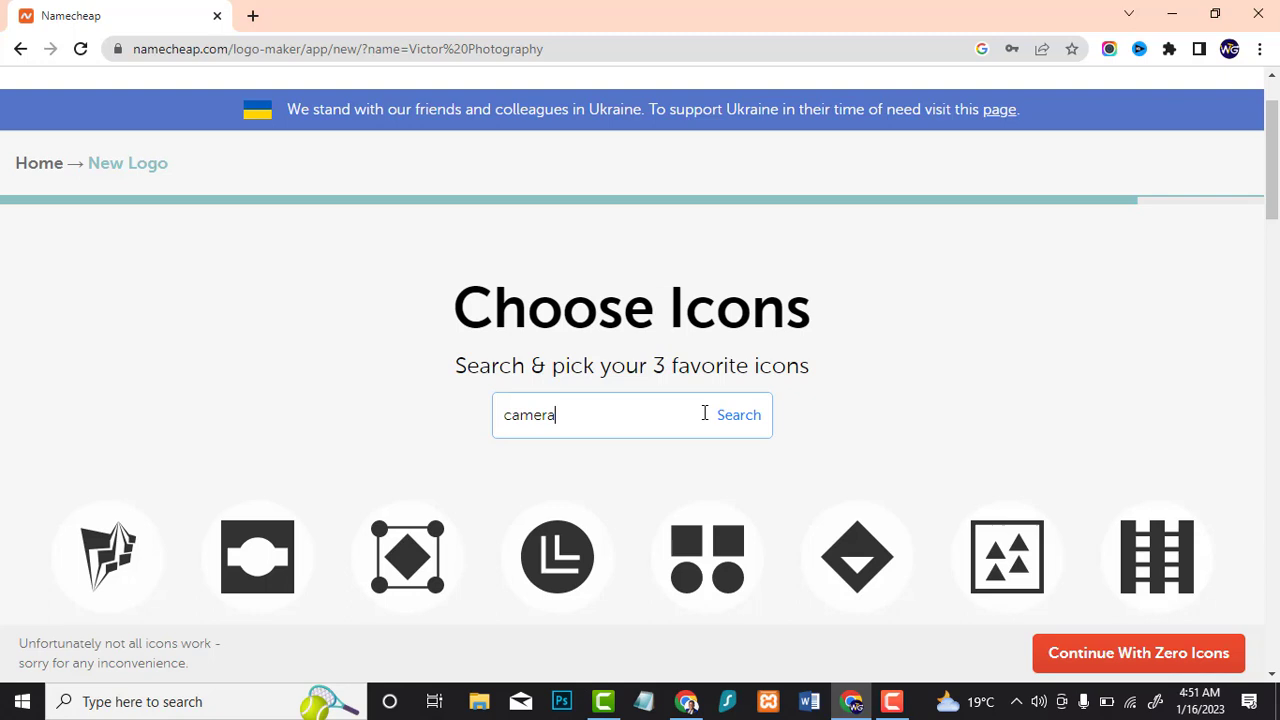
left_click(752, 418)
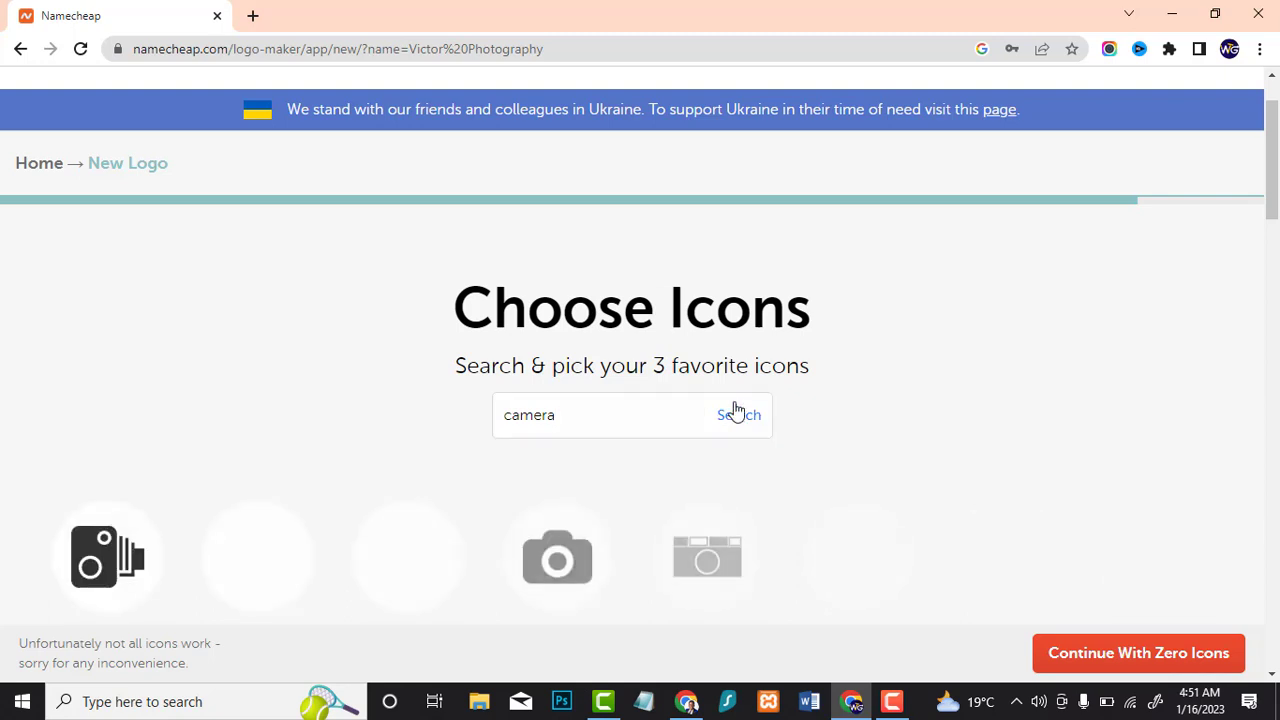
scroll(350, 403, "down", 2)
scroll(220, 415, "down", 3)
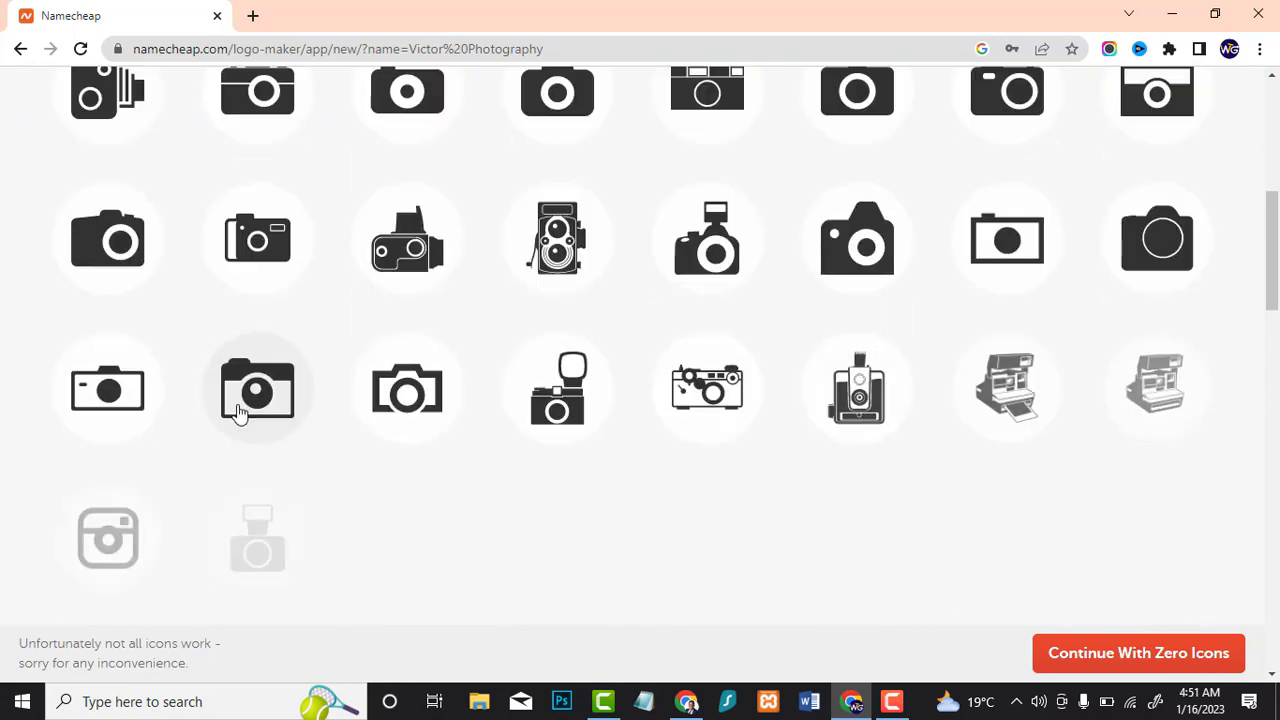
scroll(404, 377, "up", 1)
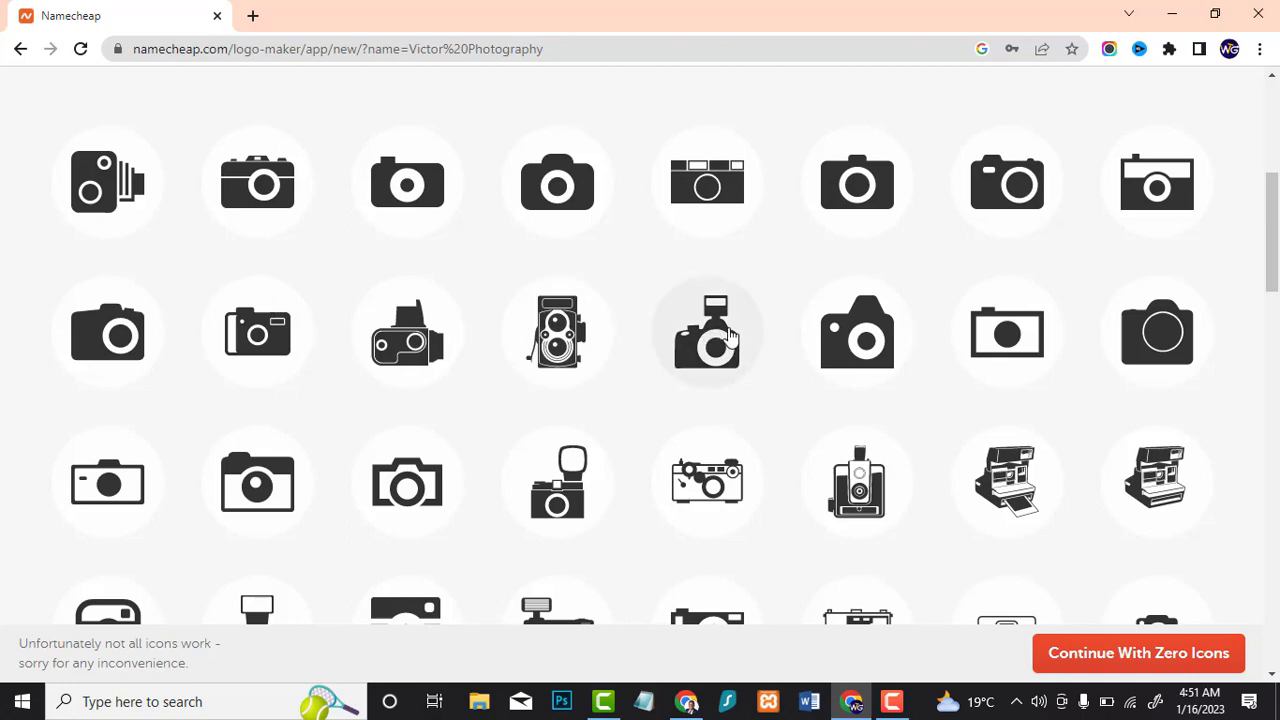
scroll(651, 371, "down", 4)
scroll(644, 380, "down", 2)
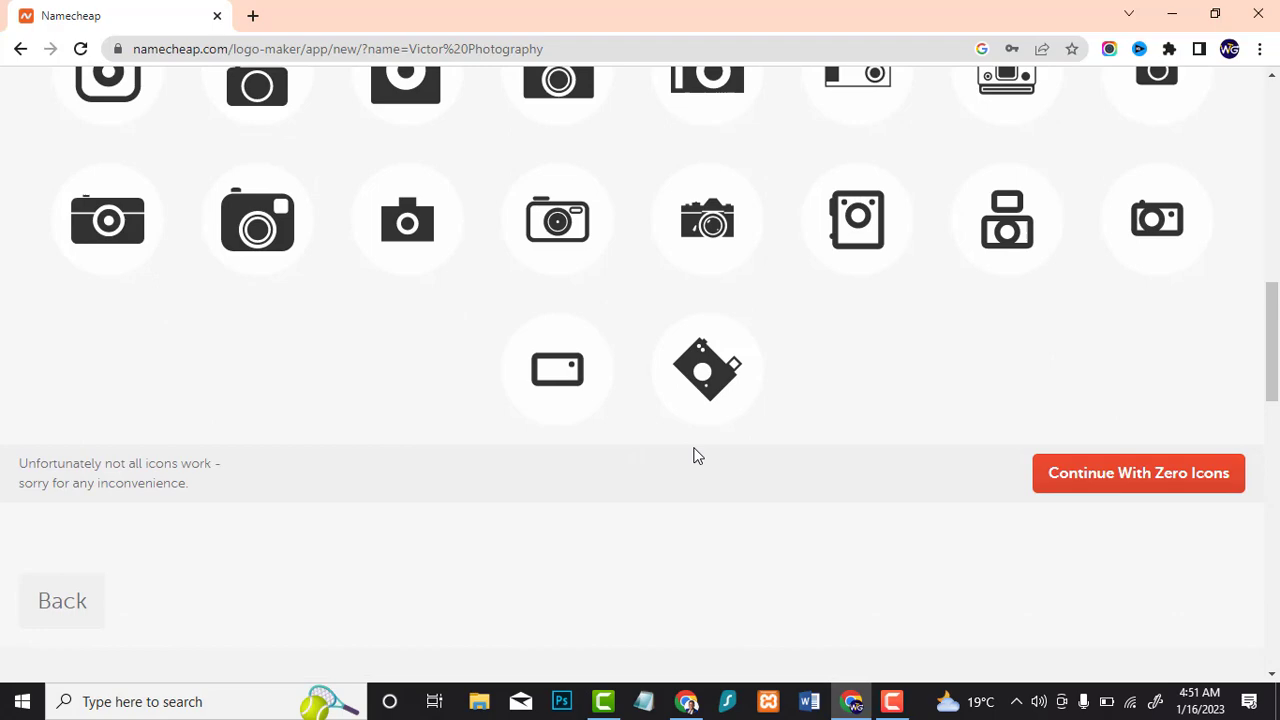
scroll(709, 432, "up", 3)
scroll(711, 425, "up", 2)
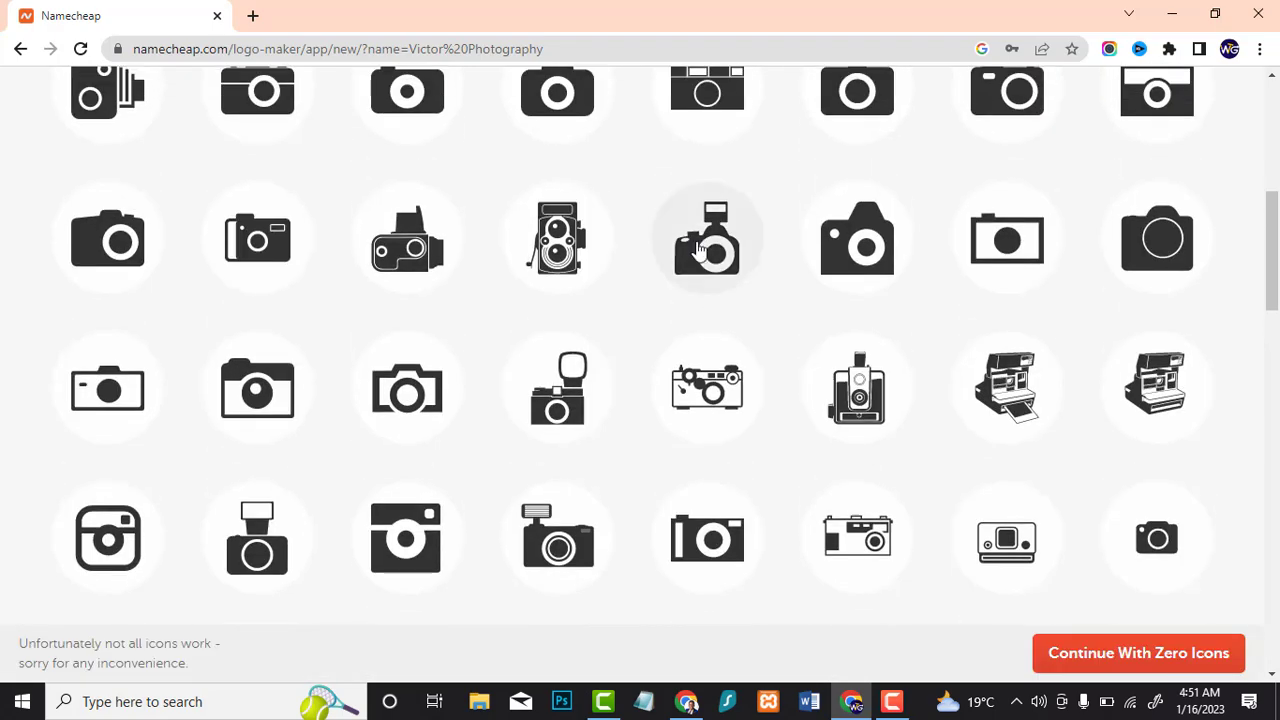
scroll(1004, 420, "down", 2)
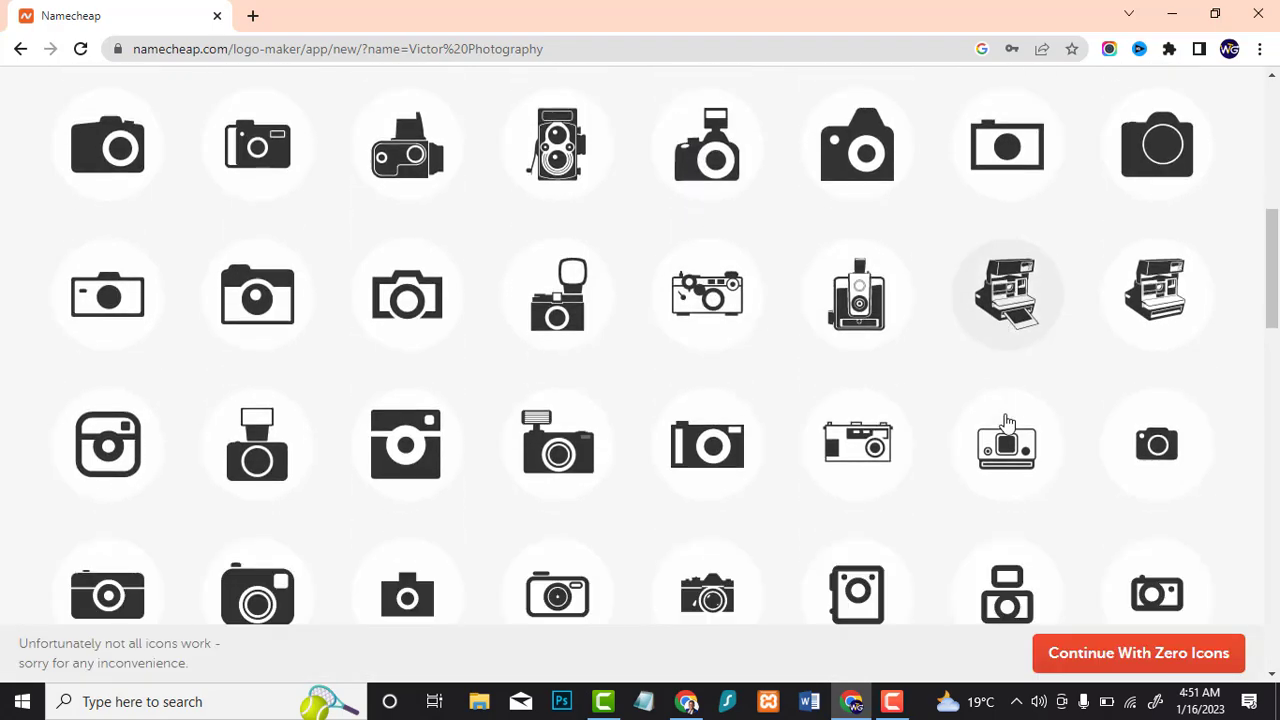
scroll(1003, 421, "up", 2)
Pick three solid camera icons for the logo.
left_click(853, 282)
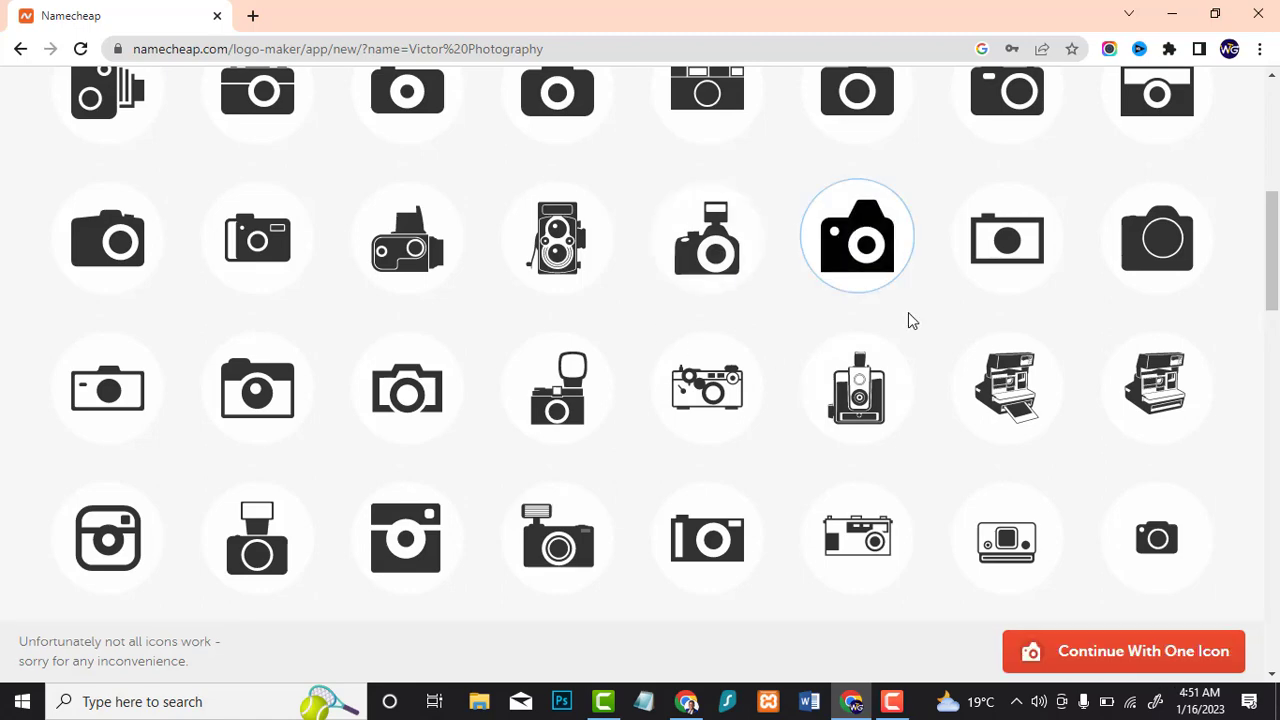
scroll(624, 345, "up", 3)
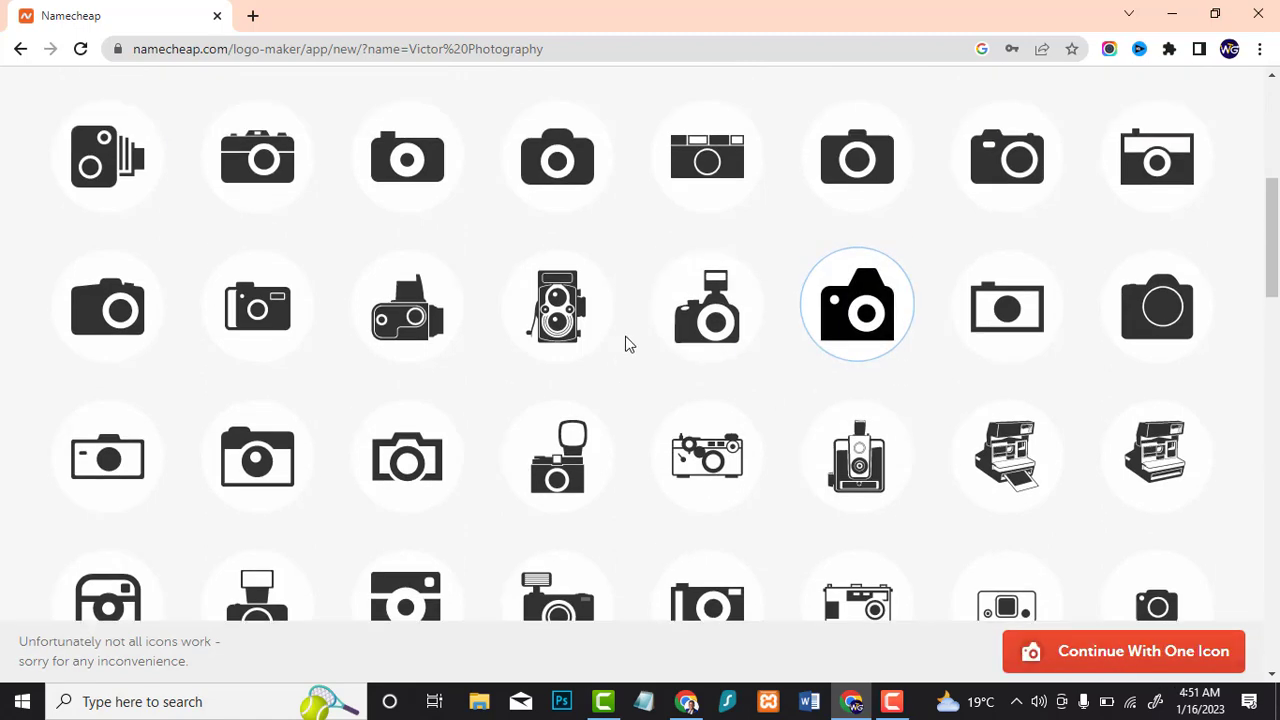
scroll(553, 289, "down", 2)
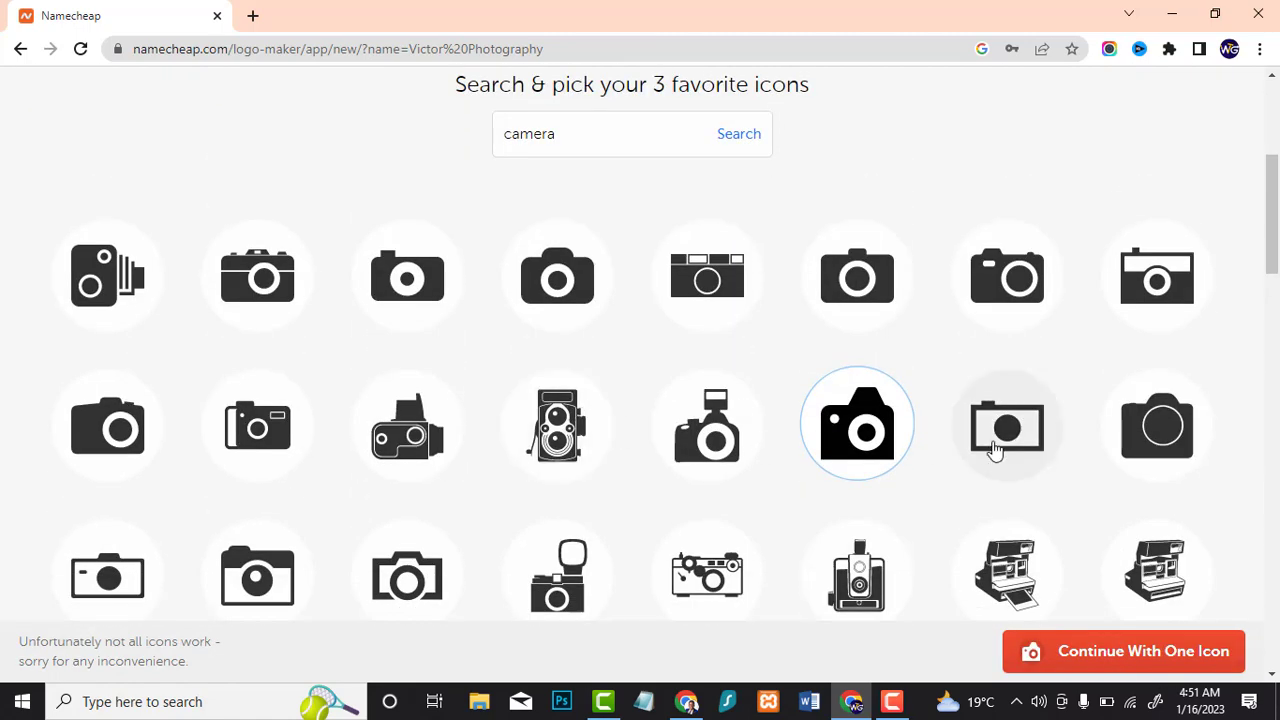
left_click(857, 275)
left_click(1007, 275)
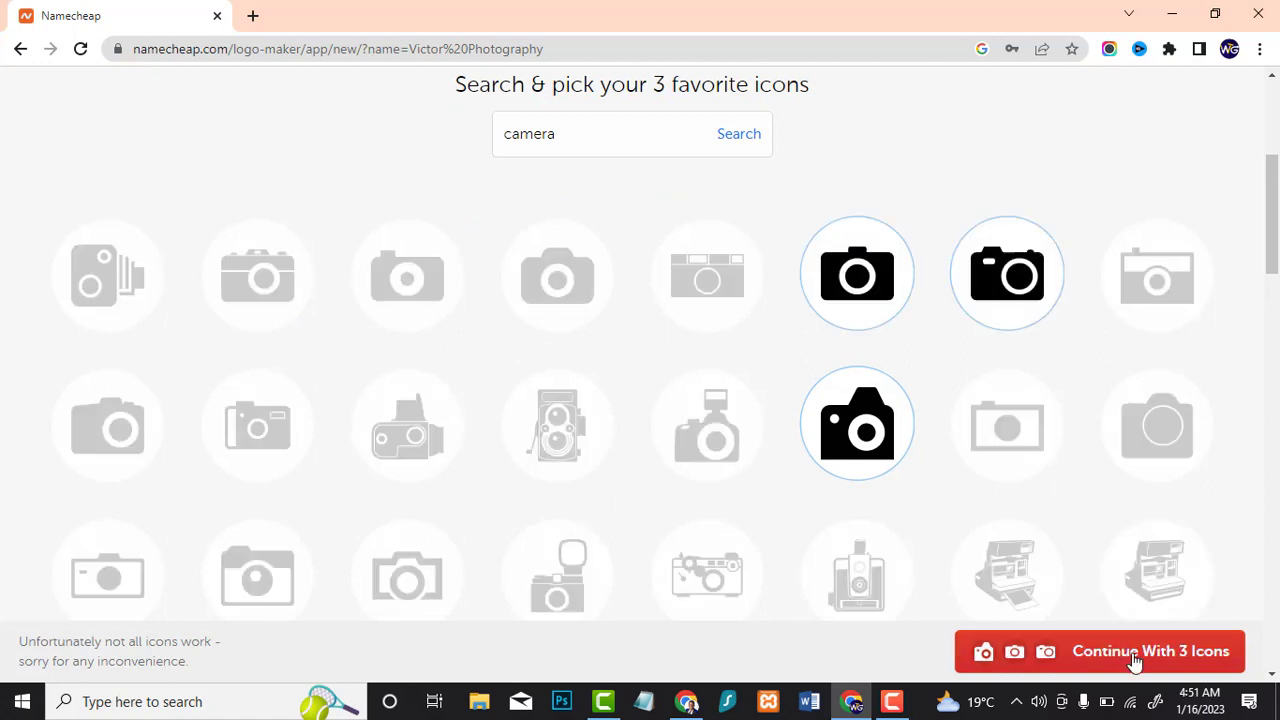
Continue with the three icons and open the pale pink magenta-camera design for editing.
left_click(1130, 651)
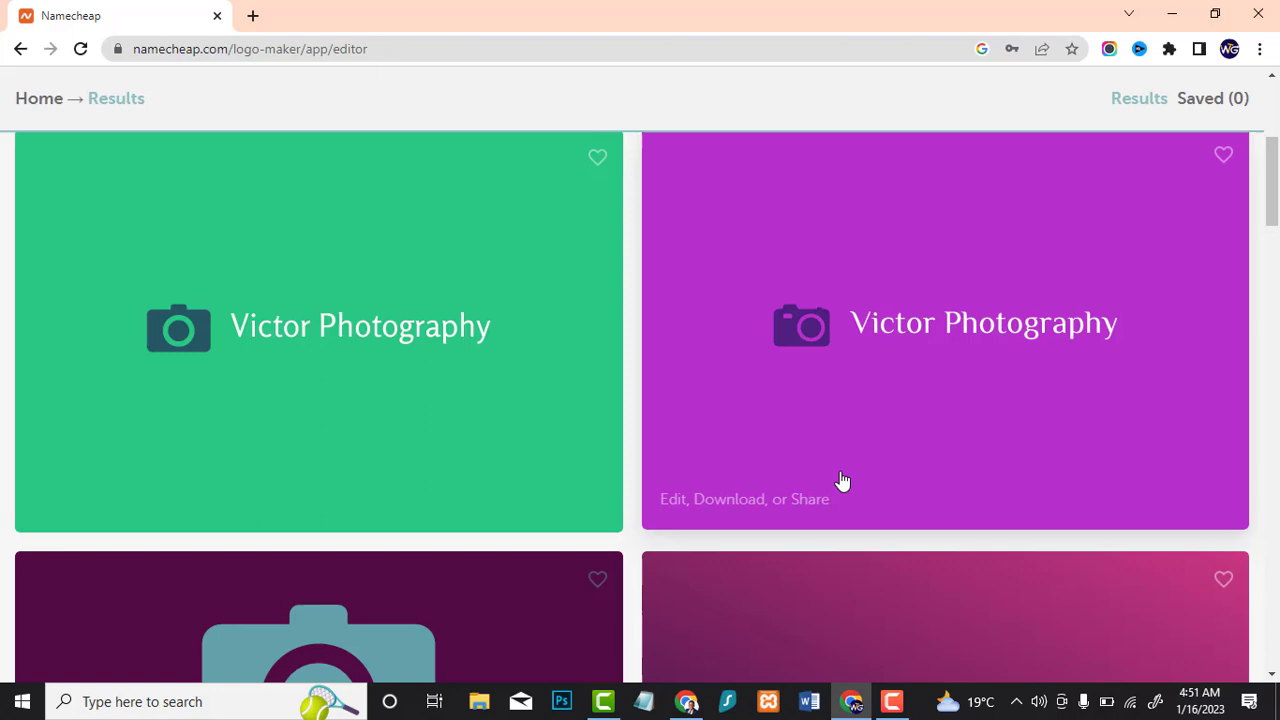
scroll(565, 347, "down", 4)
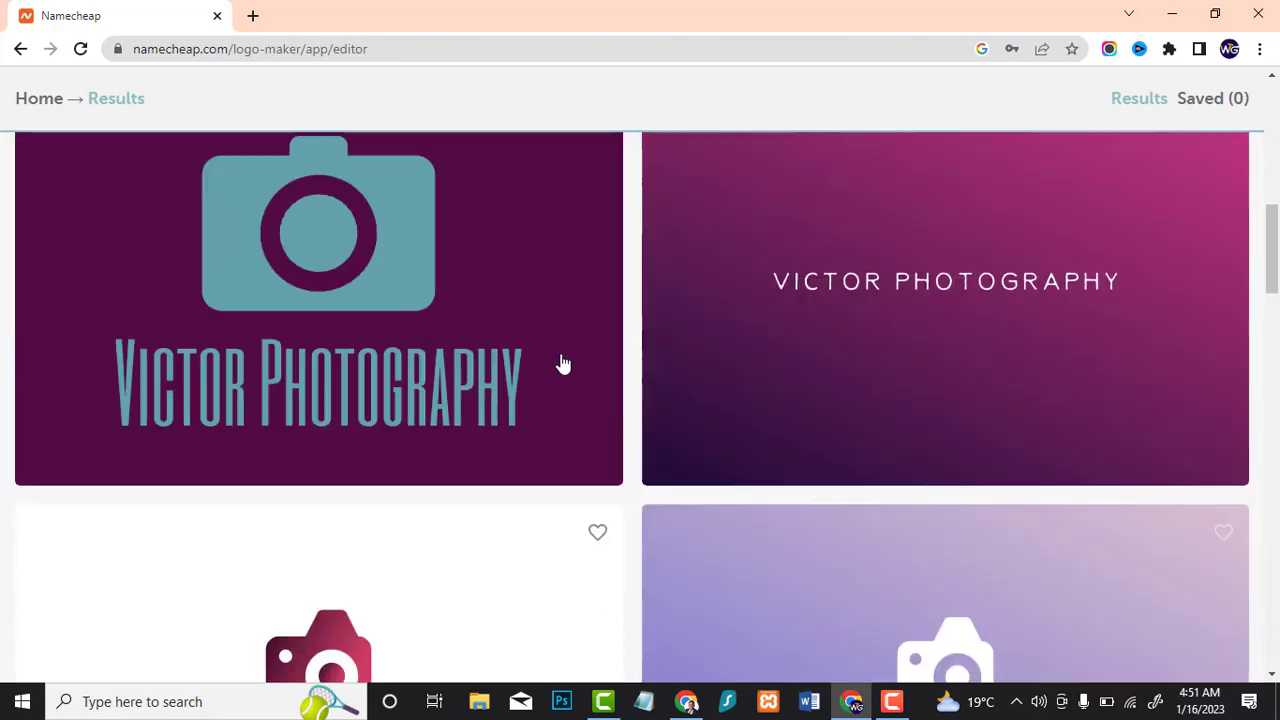
scroll(540, 355, "down", 3)
scroll(510, 357, "down", 5)
scroll(510, 357, "up", 4)
mouse_move(318, 330)
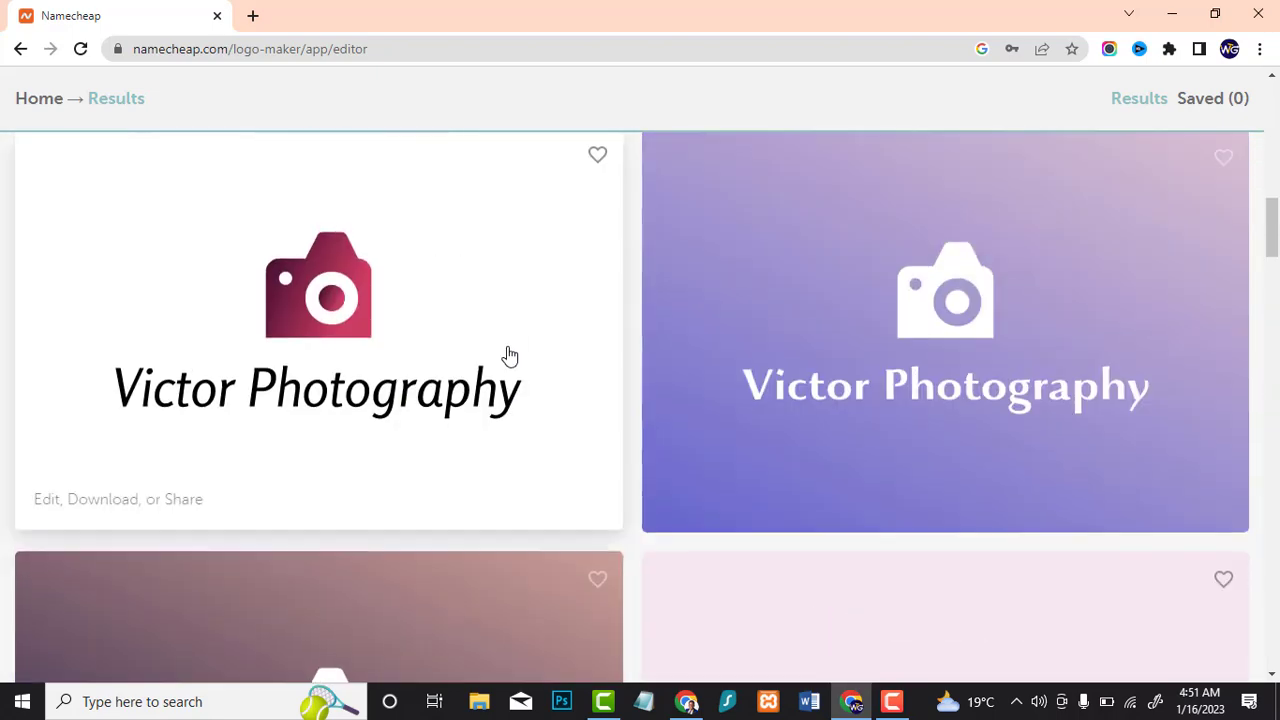
scroll(520, 360, "down", 3)
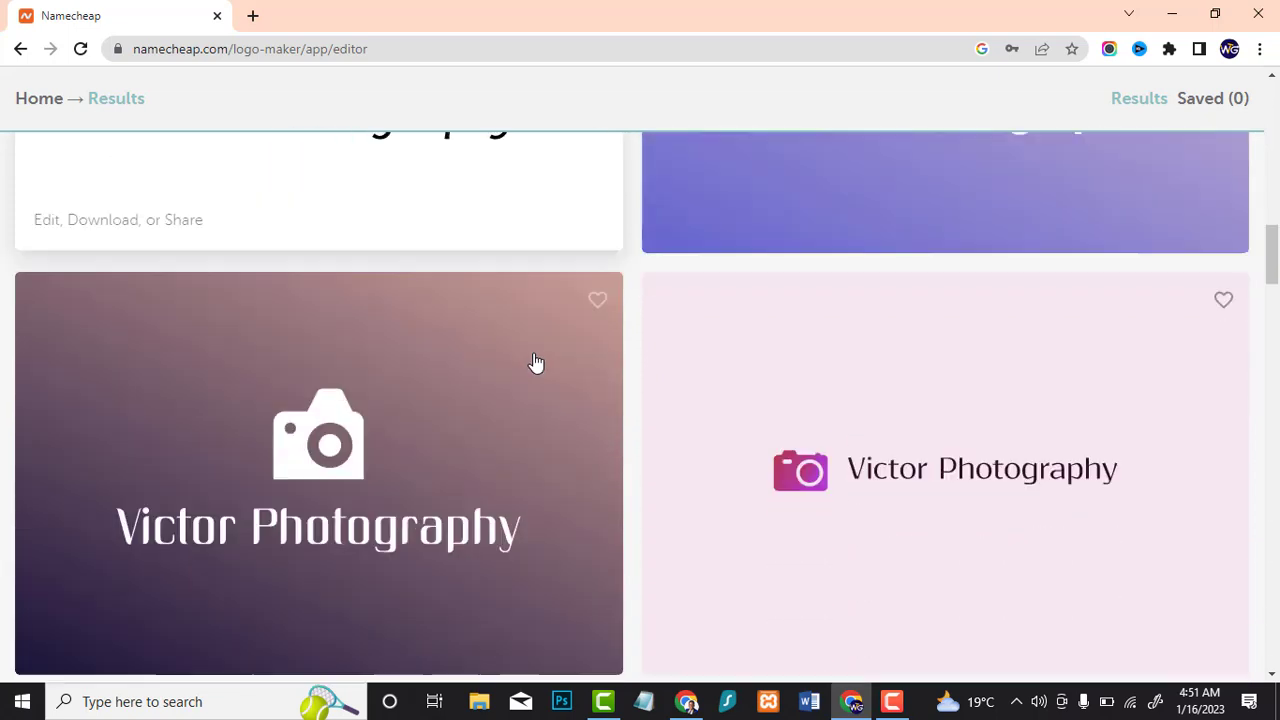
scroll(534, 363, "down", 1)
scroll(534, 363, "down", 2)
scroll(716, 280, "up", 1)
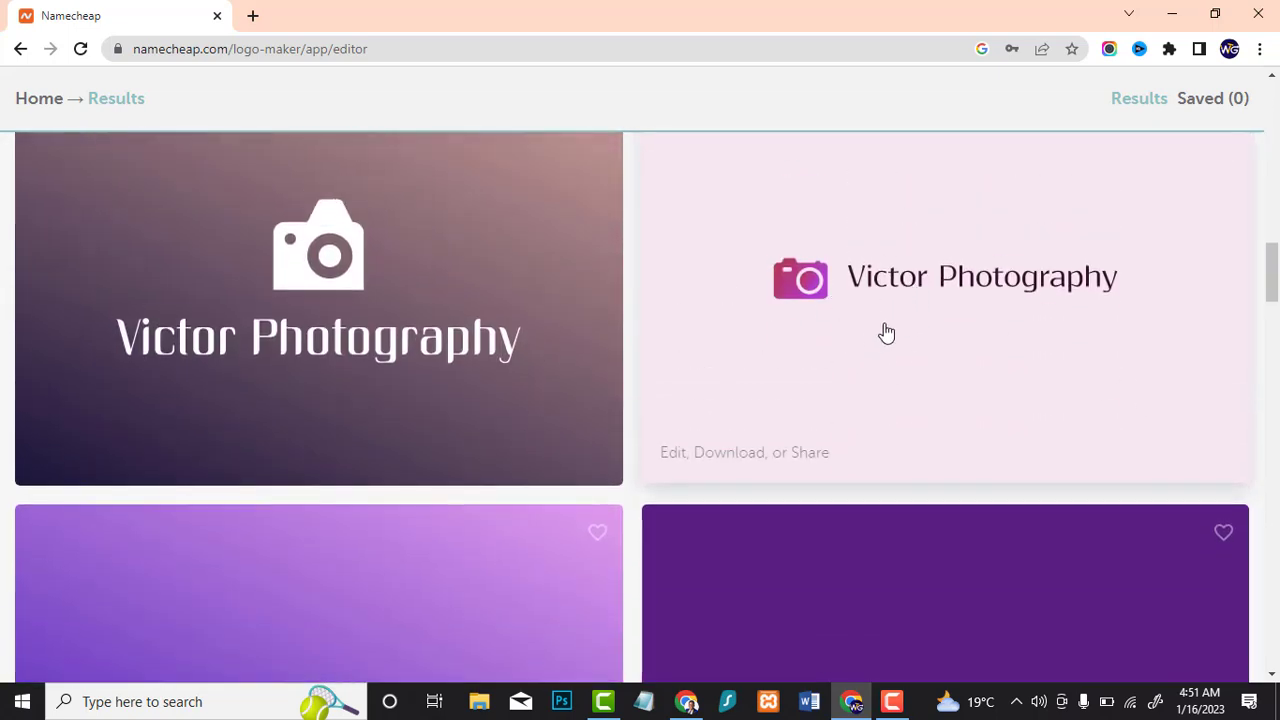
scroll(894, 308, "down", 2)
scroll(897, 285, "up", 1)
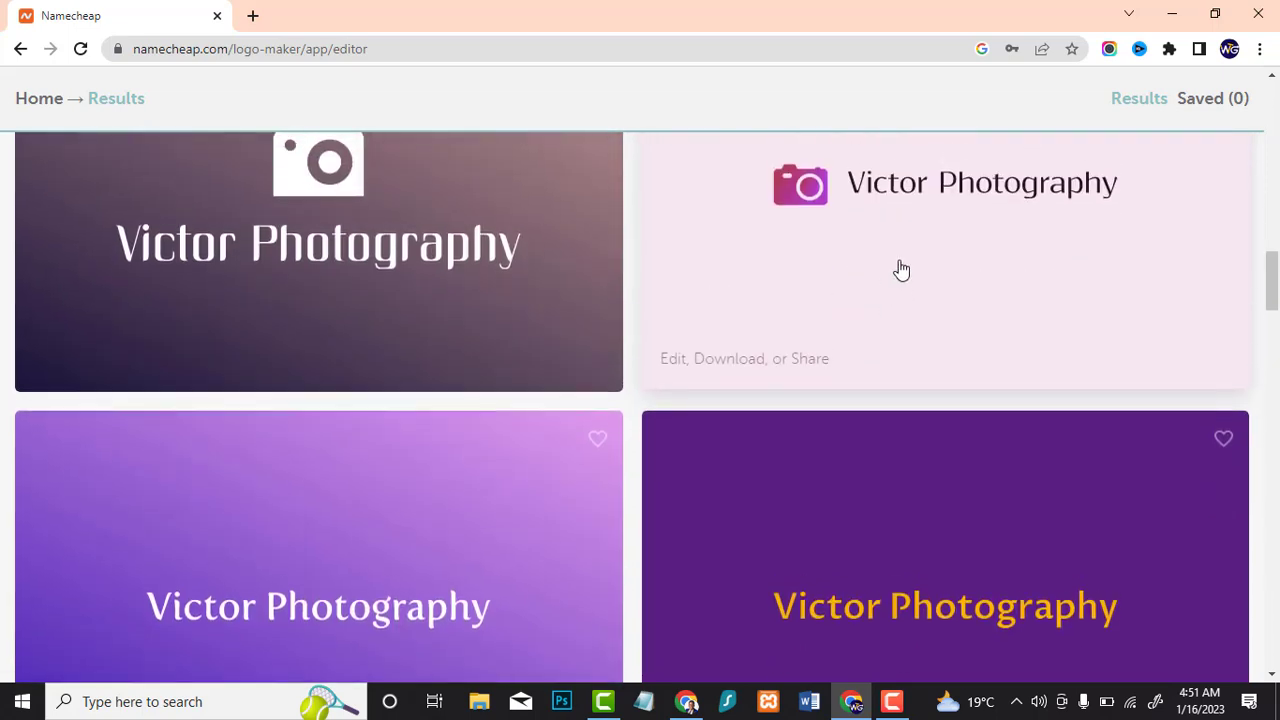
left_click(891, 249)
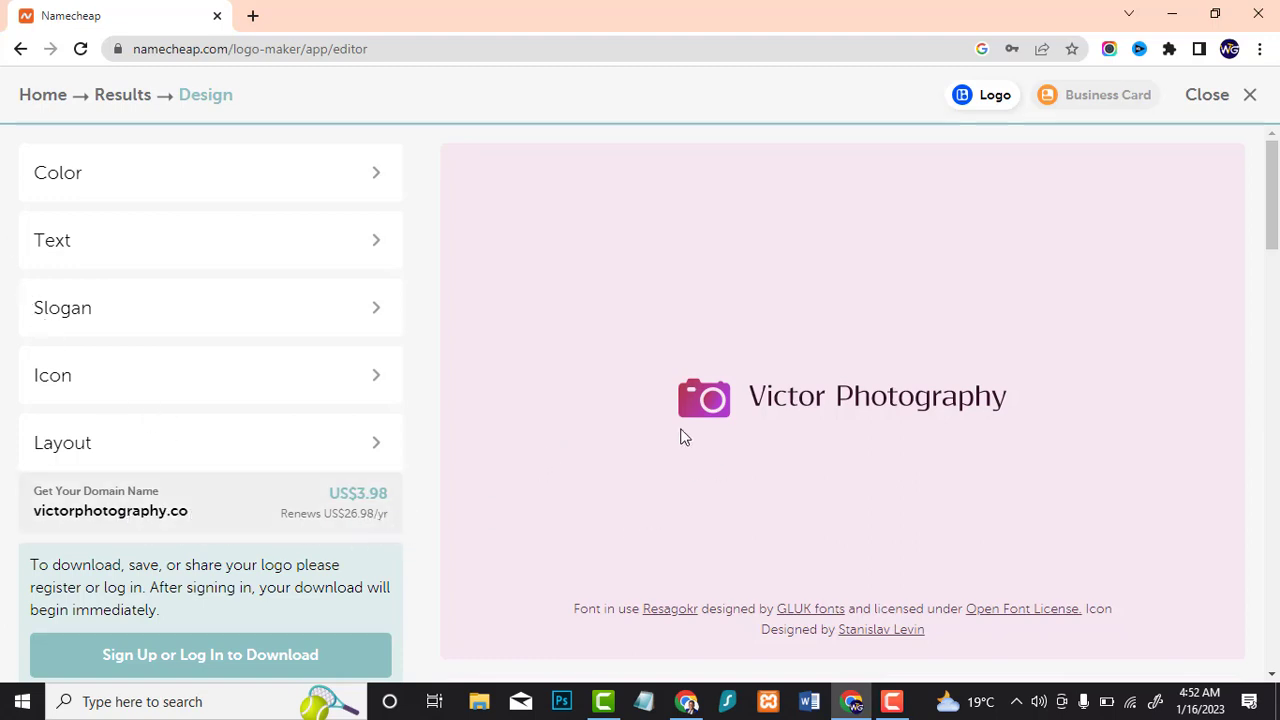
Apply the white palette with a dark plum camera and black lettering.
left_click(143, 188)
scroll(148, 350, "down", 2)
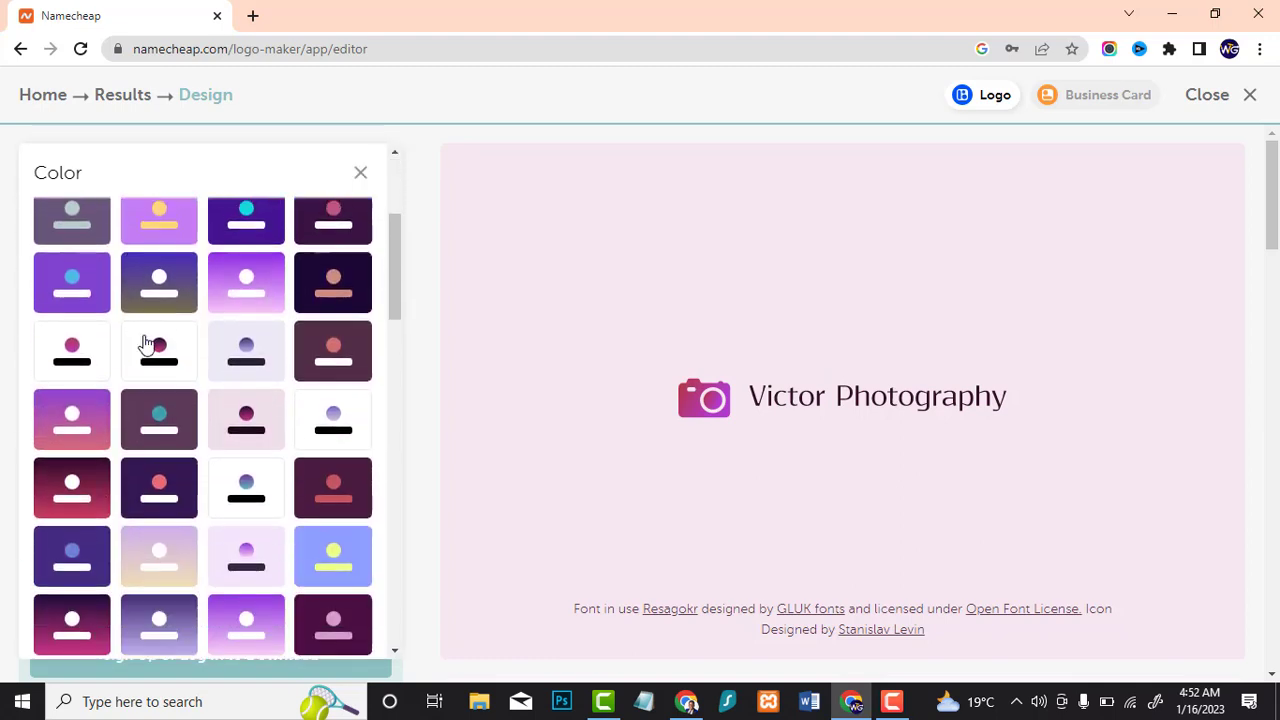
scroll(286, 286, "up", 2)
left_click(80, 530)
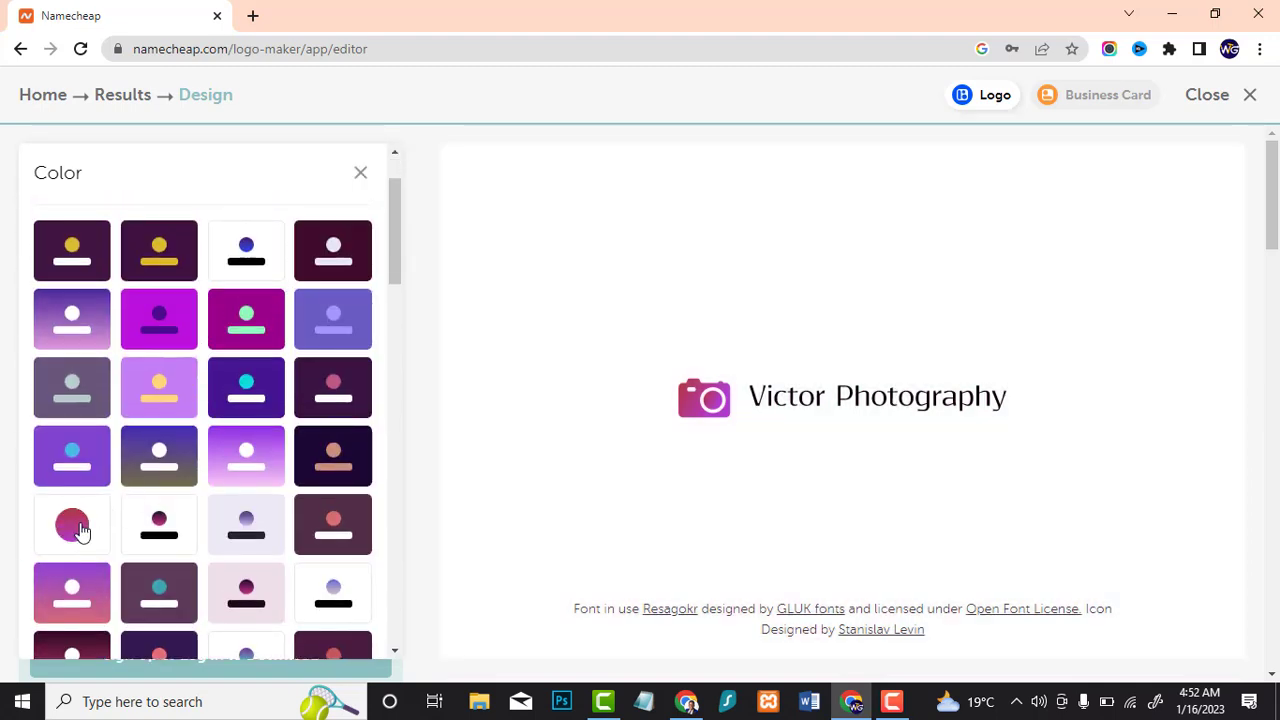
left_click(160, 528)
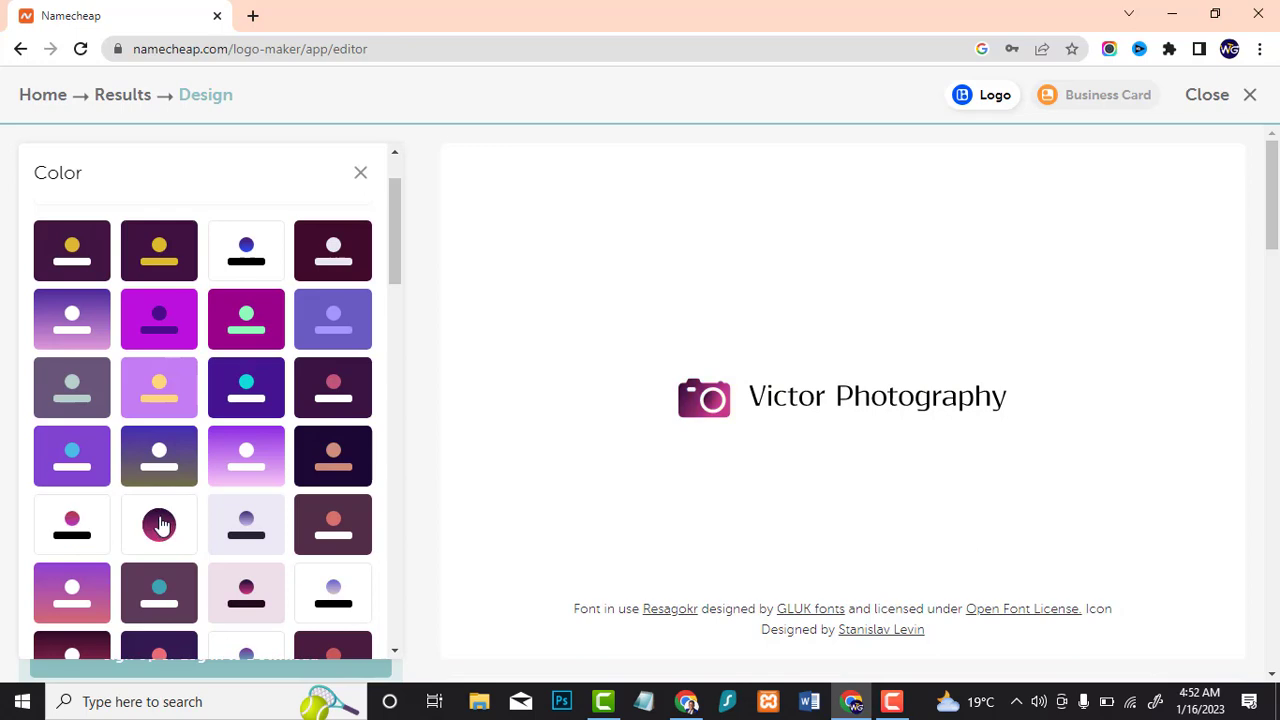
scroll(205, 300, "up", 1)
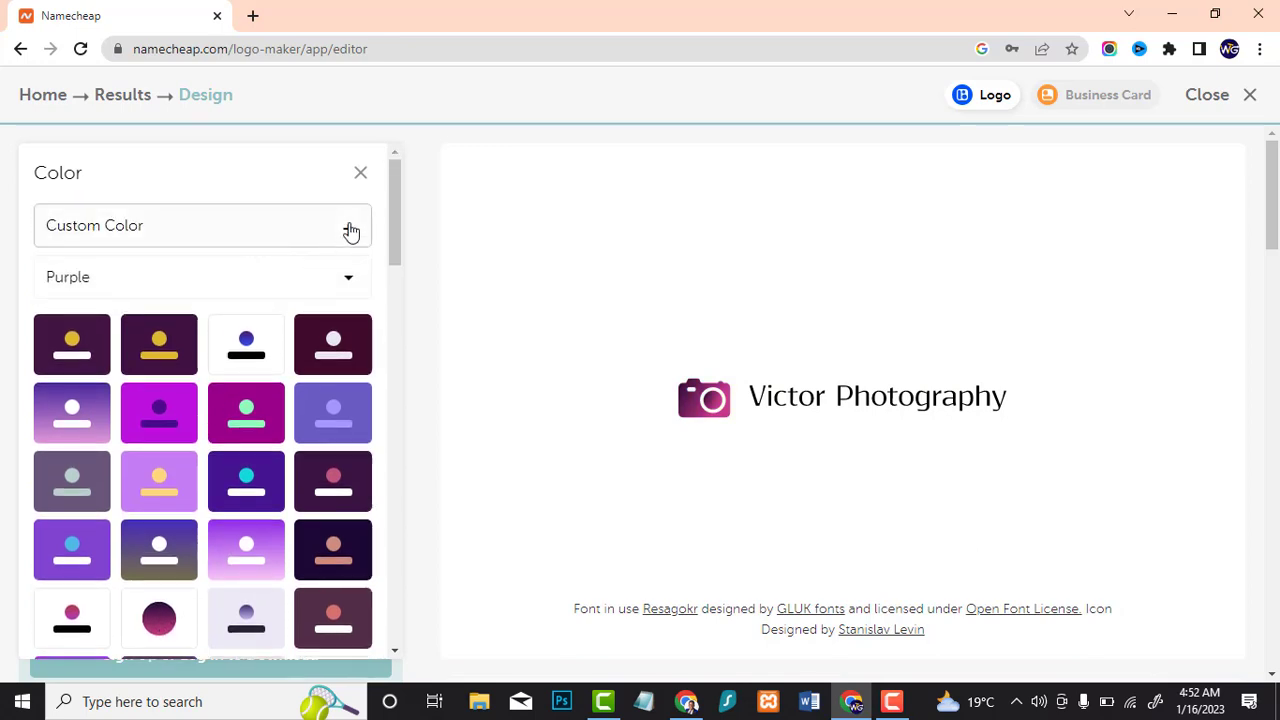
left_click(350, 230)
scroll(157, 315, "down", 1)
scroll(180, 290, "up", 1)
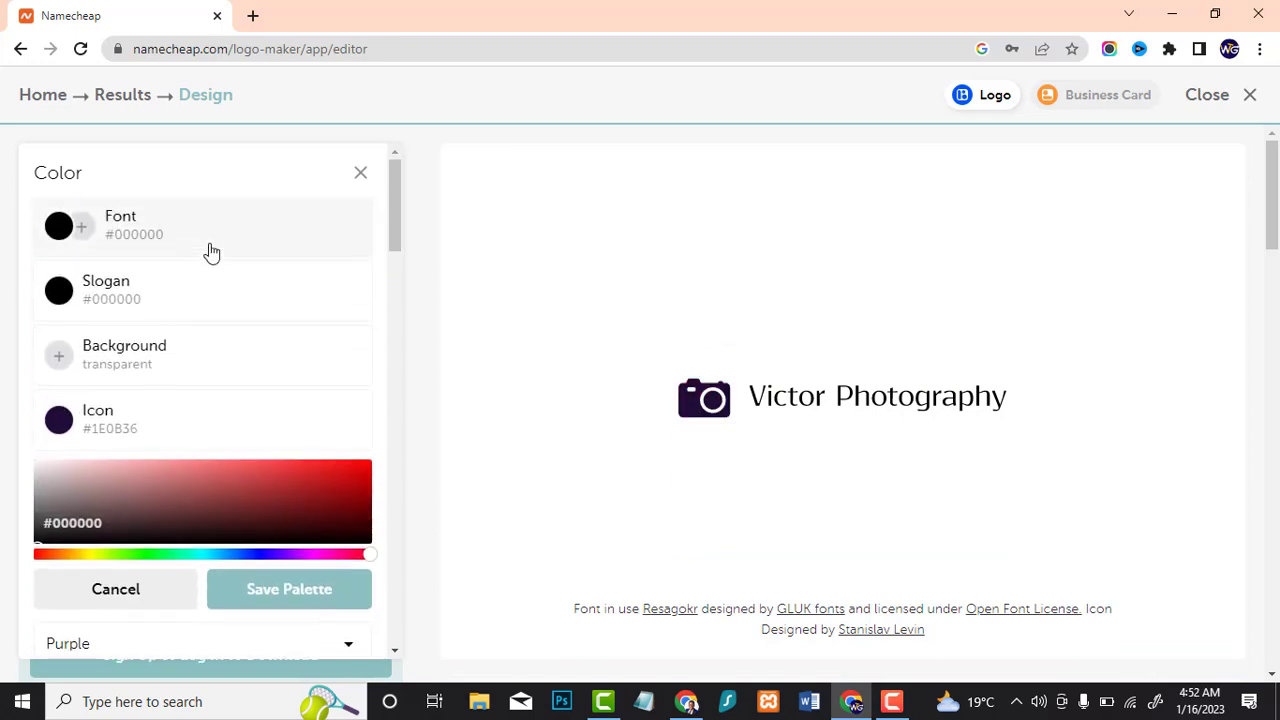
left_click(361, 173)
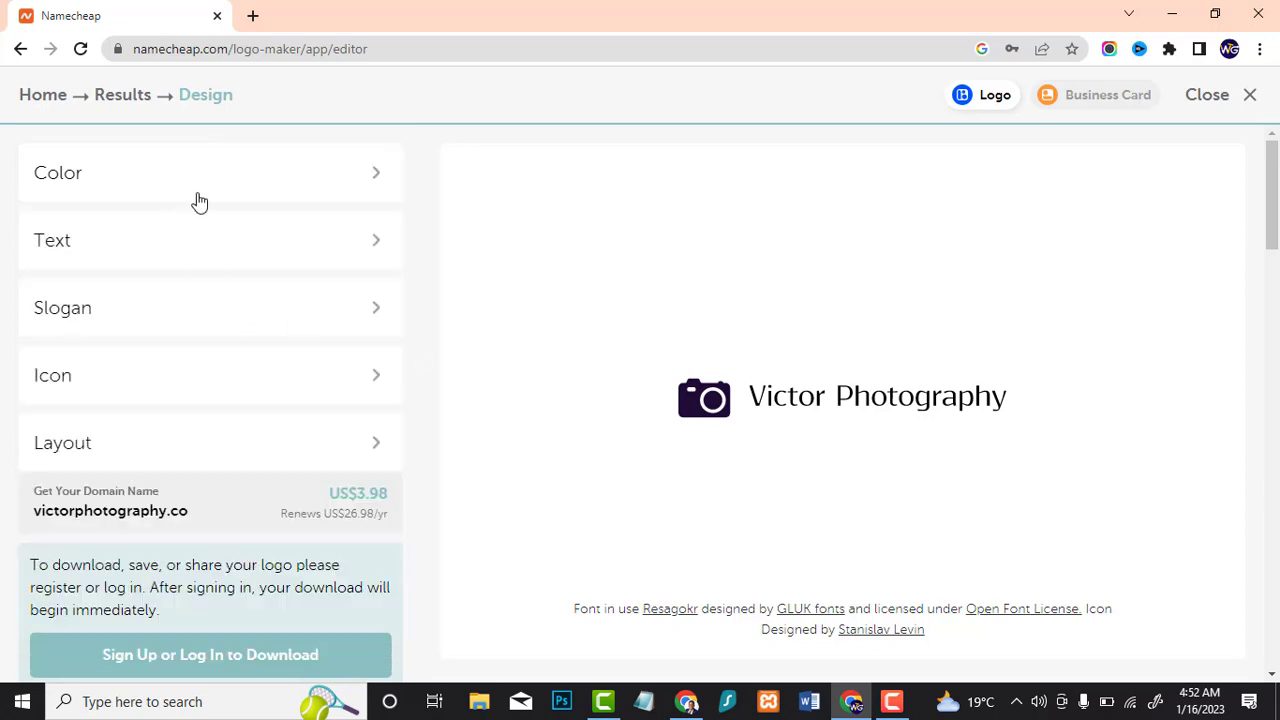
Set the 'Victor Photography' name in the ResagokrBold font.
left_click(210, 241)
scroll(237, 430, "down", 2)
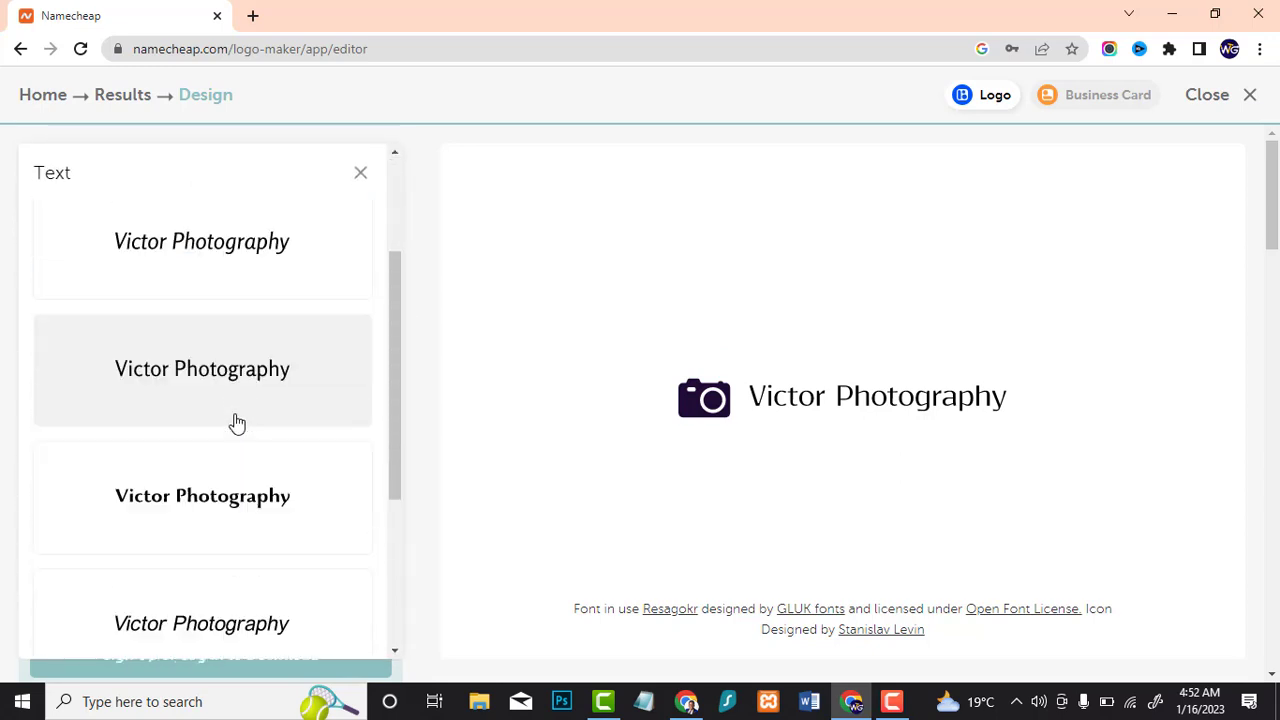
scroll(237, 424, "down", 2)
left_click(231, 312)
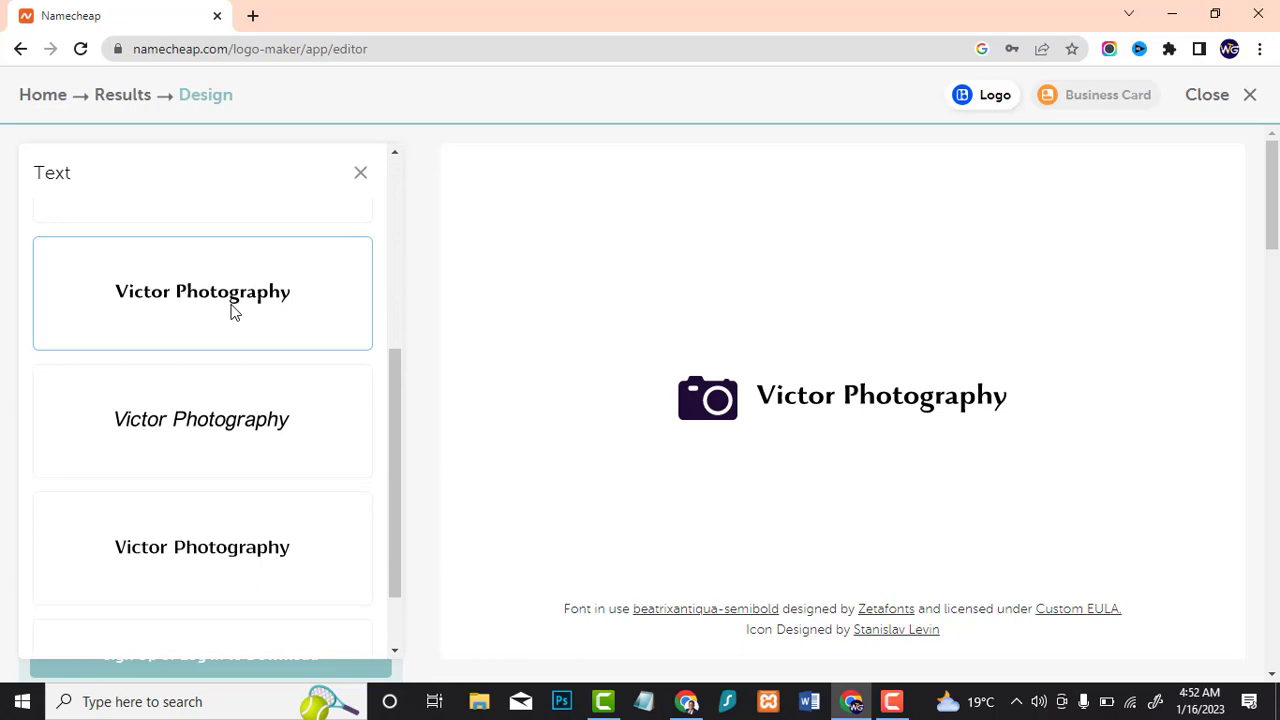
scroll(226, 423, "up", 3)
scroll(224, 306, "down", 1)
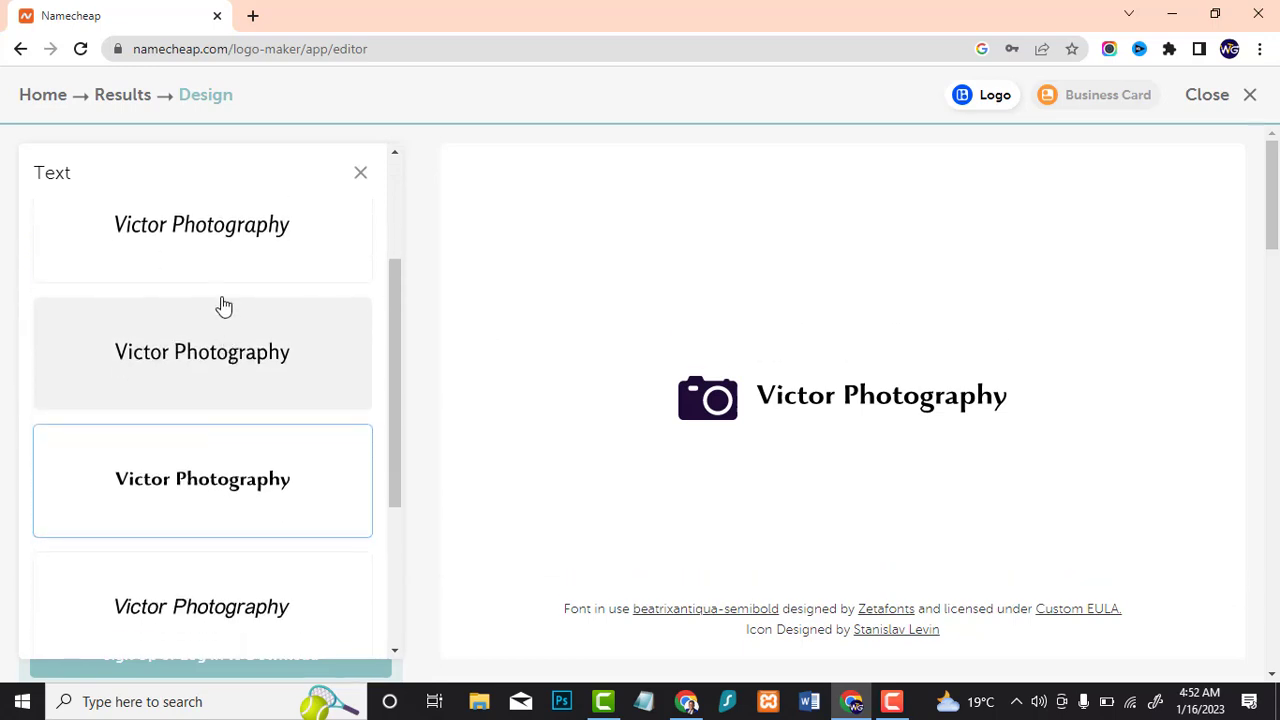
scroll(210, 405, "up", 2)
scroll(211, 408, "down", 5)
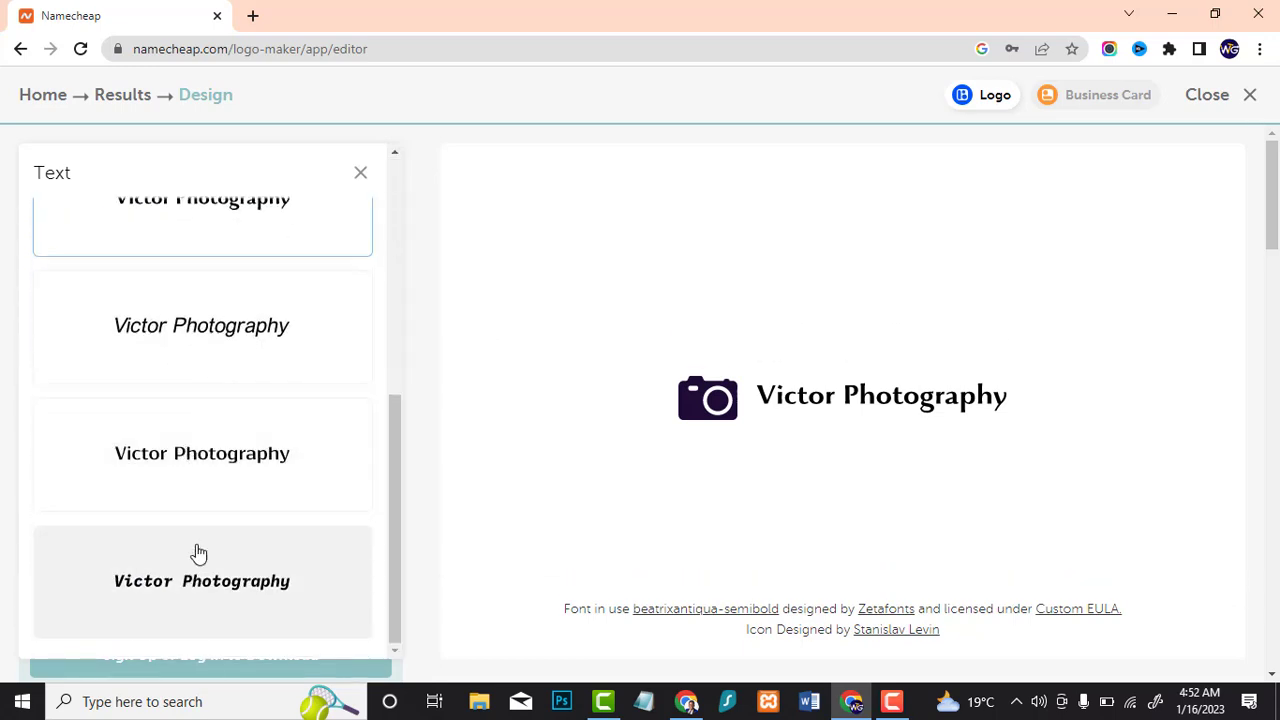
left_click(204, 450)
scroll(204, 435, "up", 1)
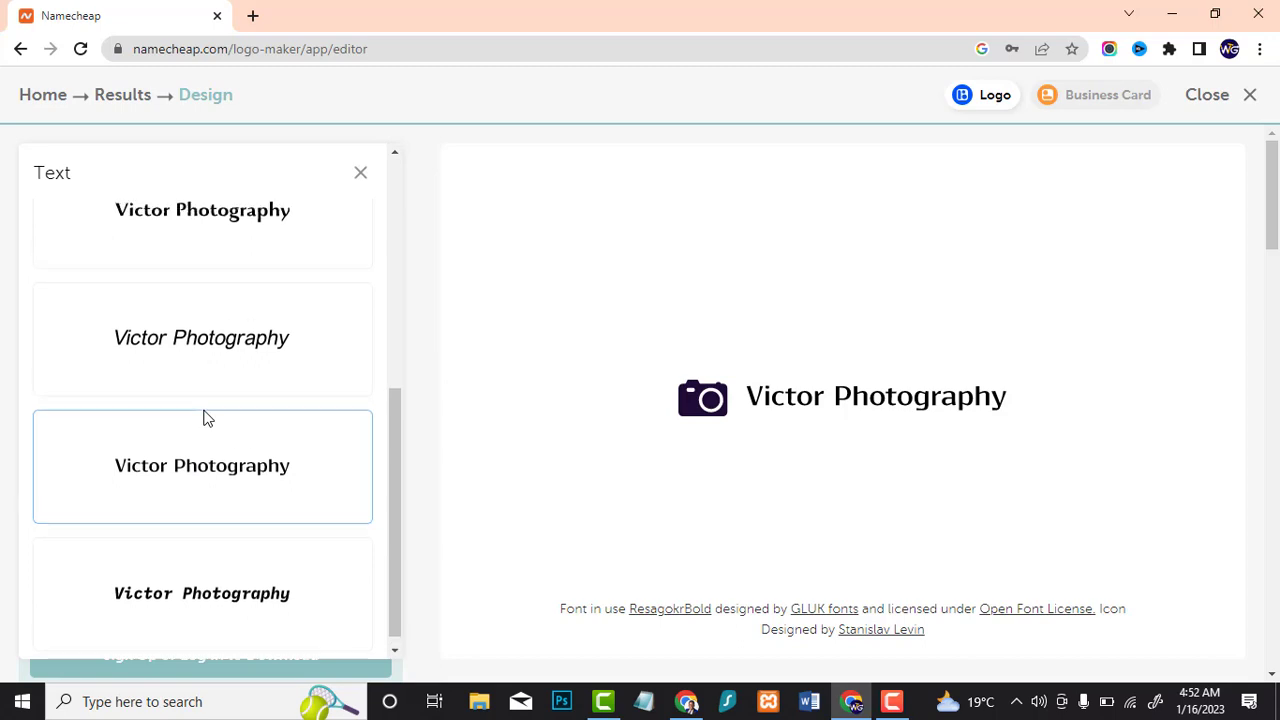
scroll(203, 417, "up", 2)
scroll(197, 346, "up", 2)
left_click(361, 173)
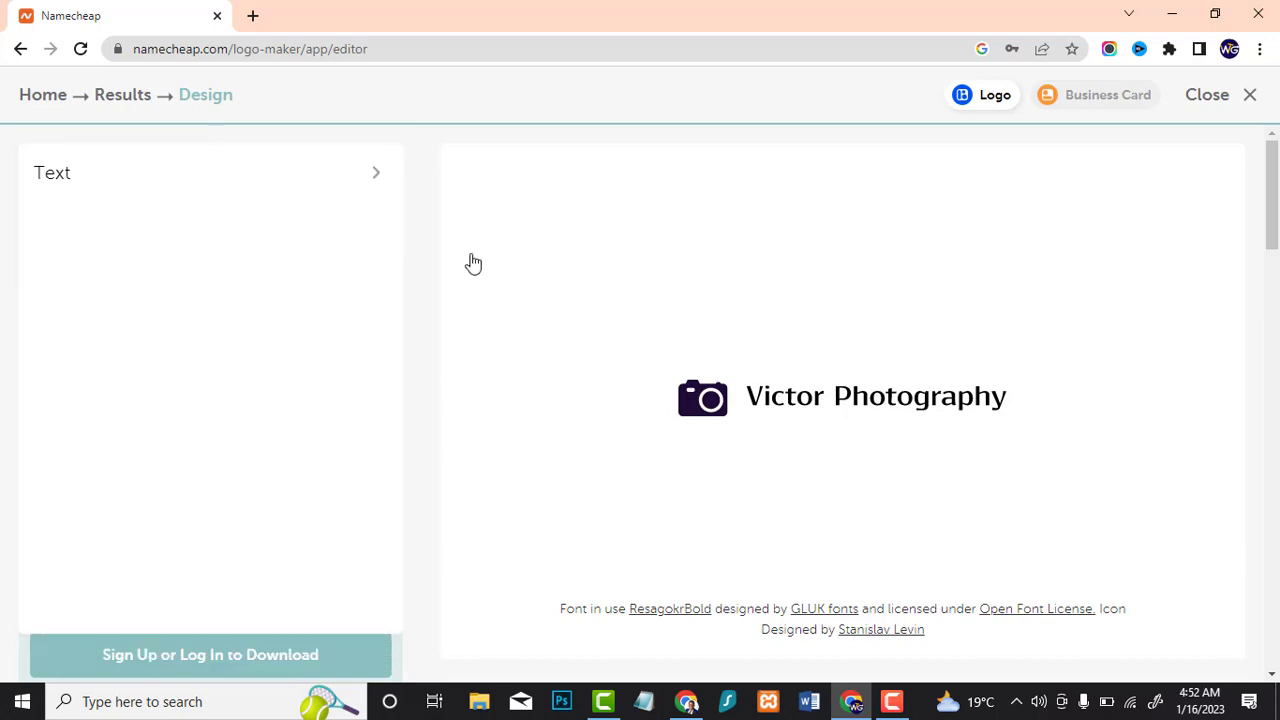
Recolour the camera icon magenta on the white palette.
left_click(189, 188)
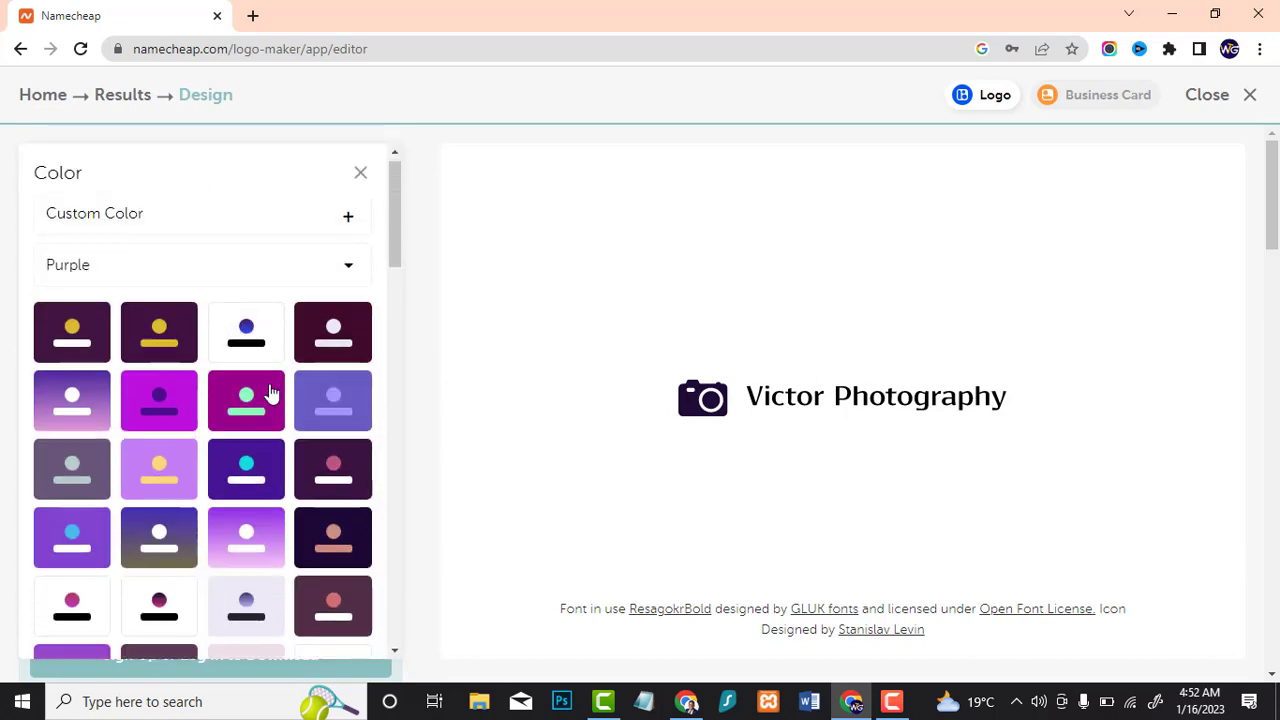
scroll(230, 380, "down", 2)
left_click(164, 446)
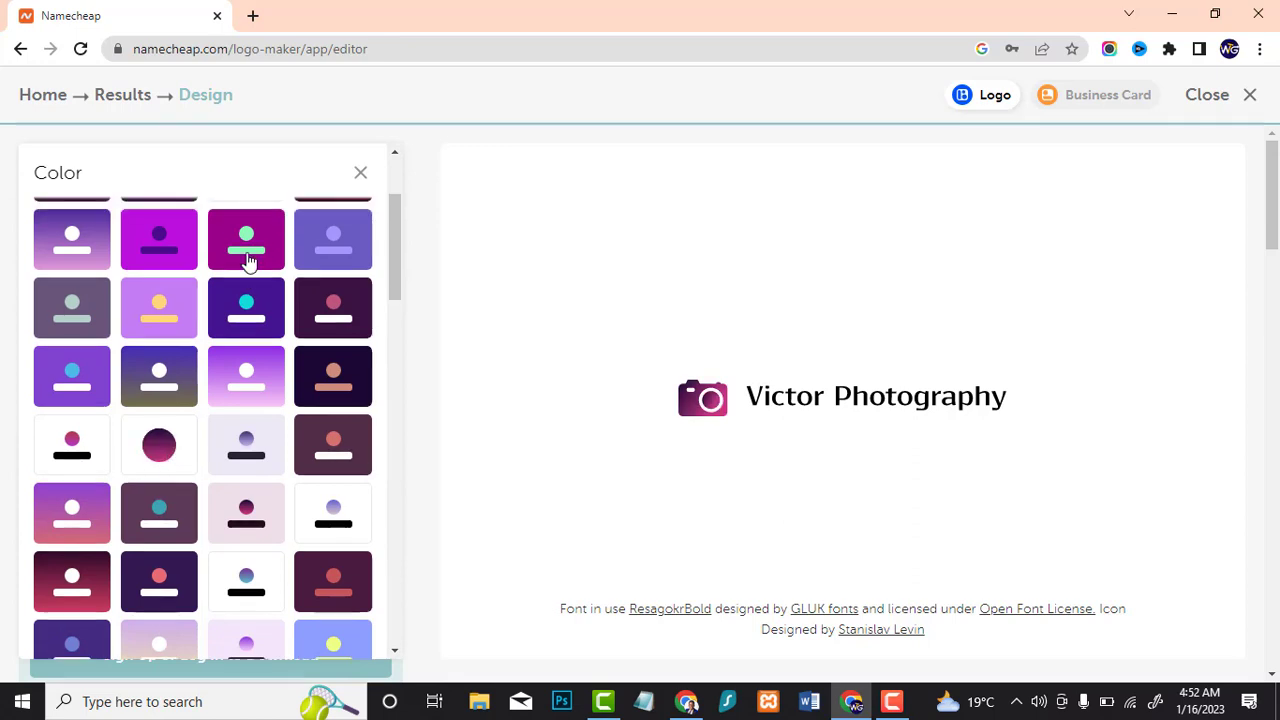
scroll(249, 257, "up", 3)
left_click(360, 175)
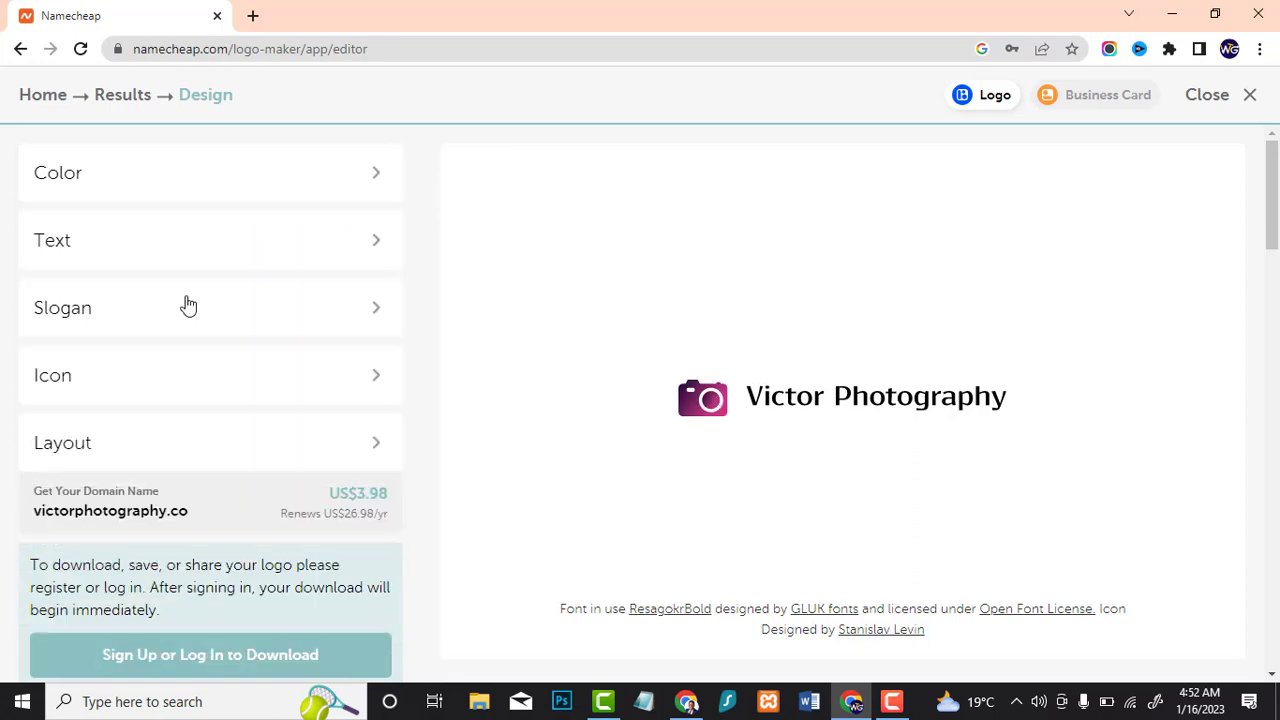
Look over the slogan options and close them without changes.
left_click(189, 305)
scroll(192, 497, "down", 1)
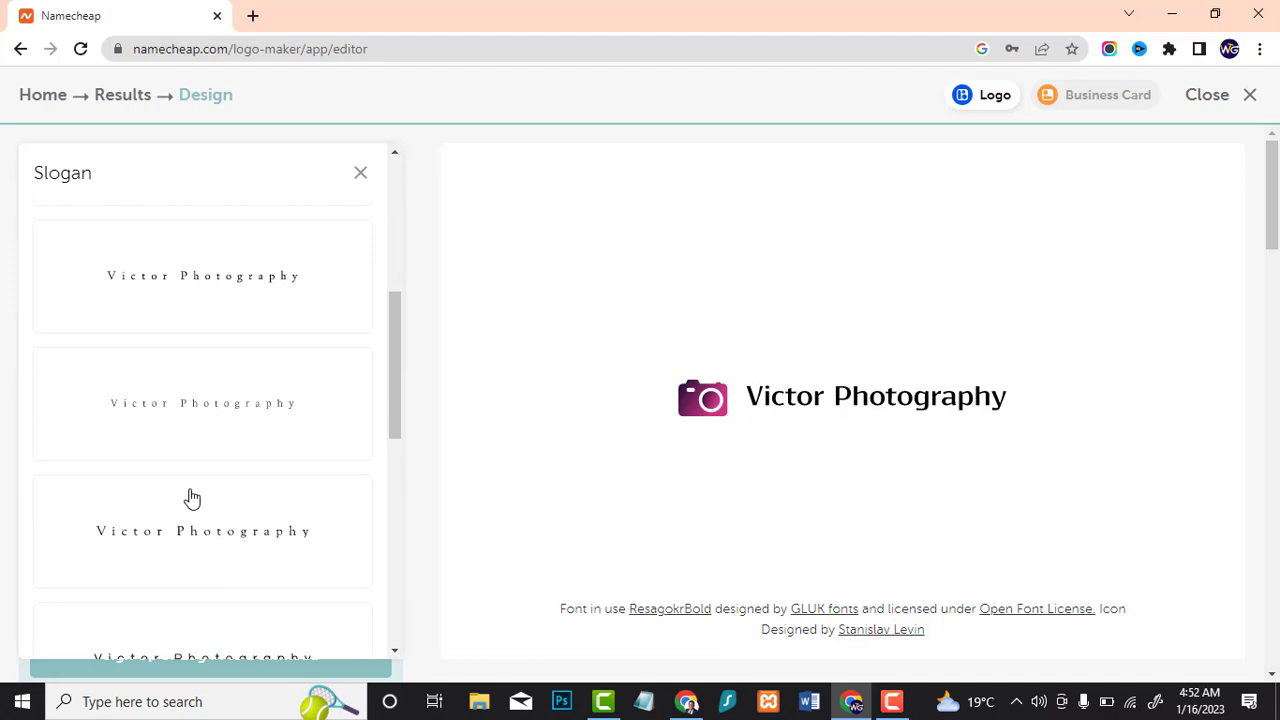
scroll(190, 490, "up", 2)
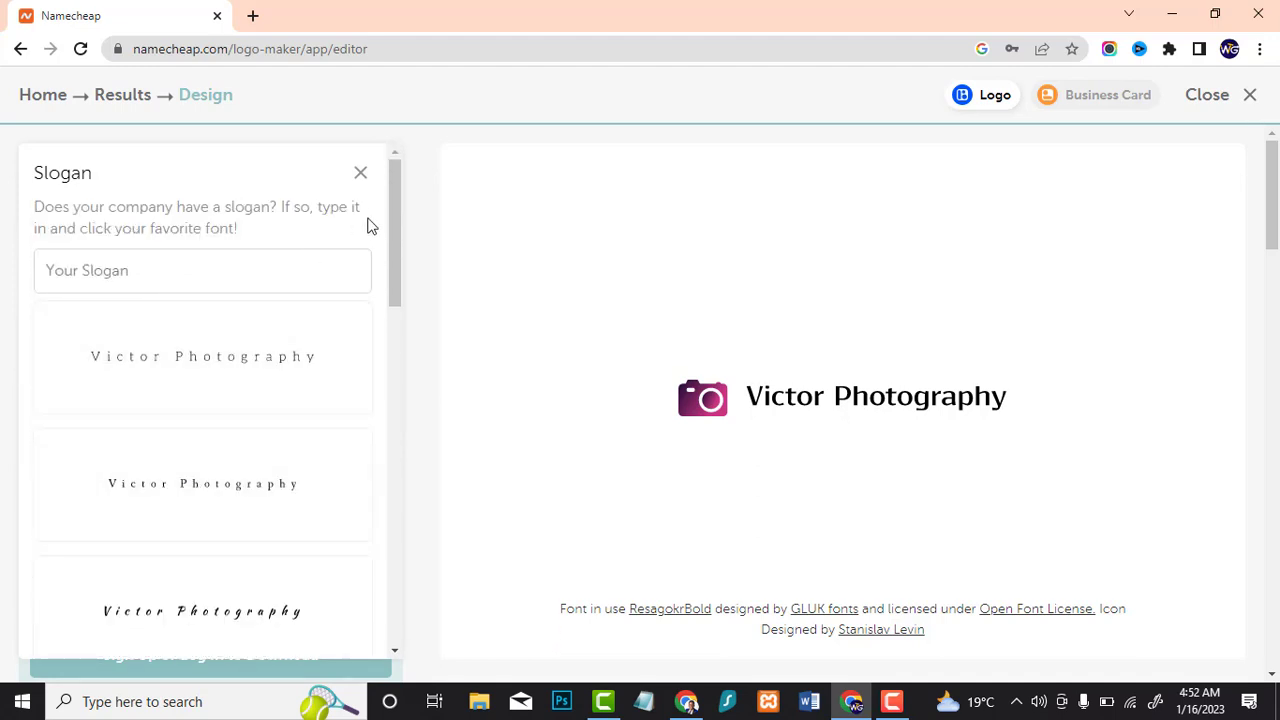
left_click(362, 174)
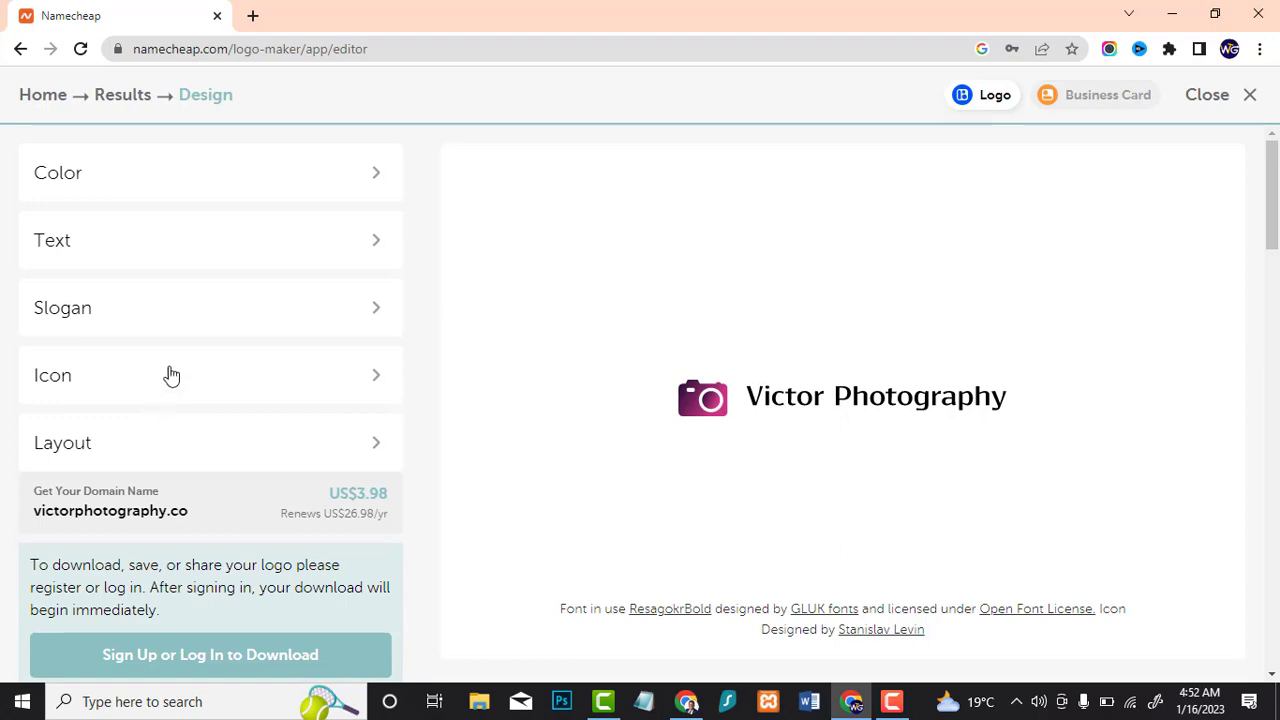
Try the first and second camera icons, then revert to the magenta camera.
left_click(171, 375)
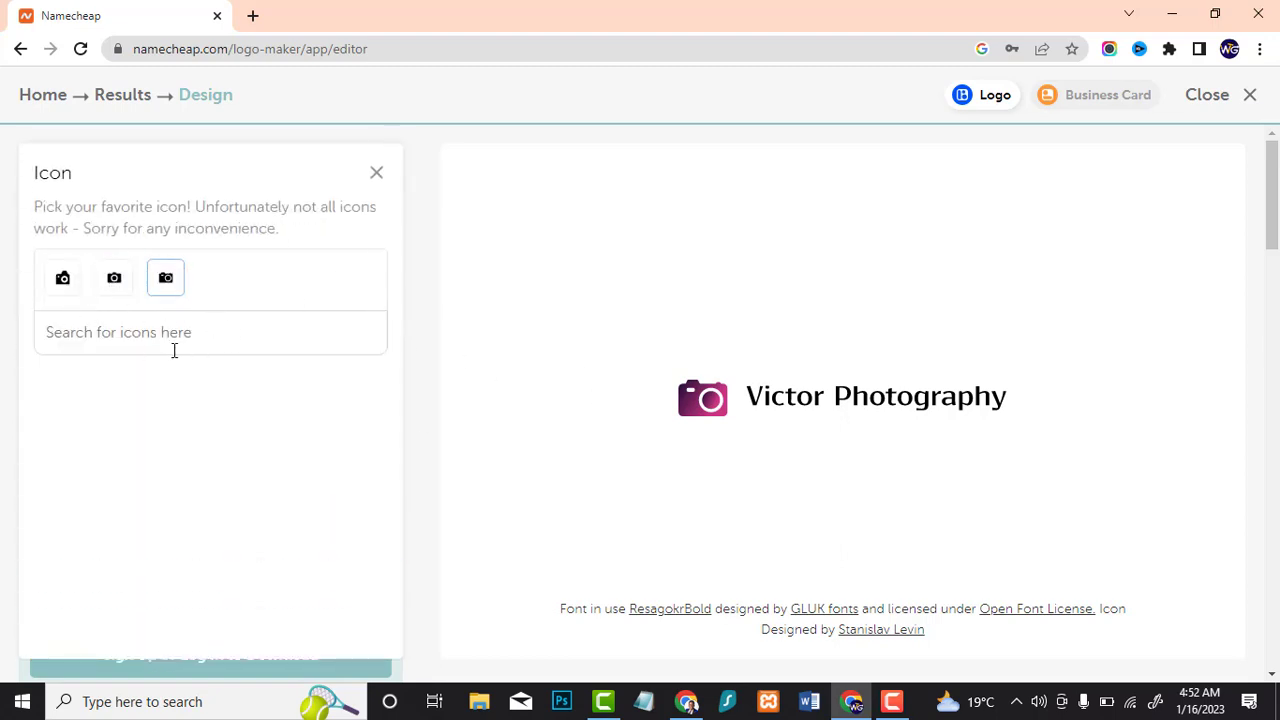
left_click(95, 349)
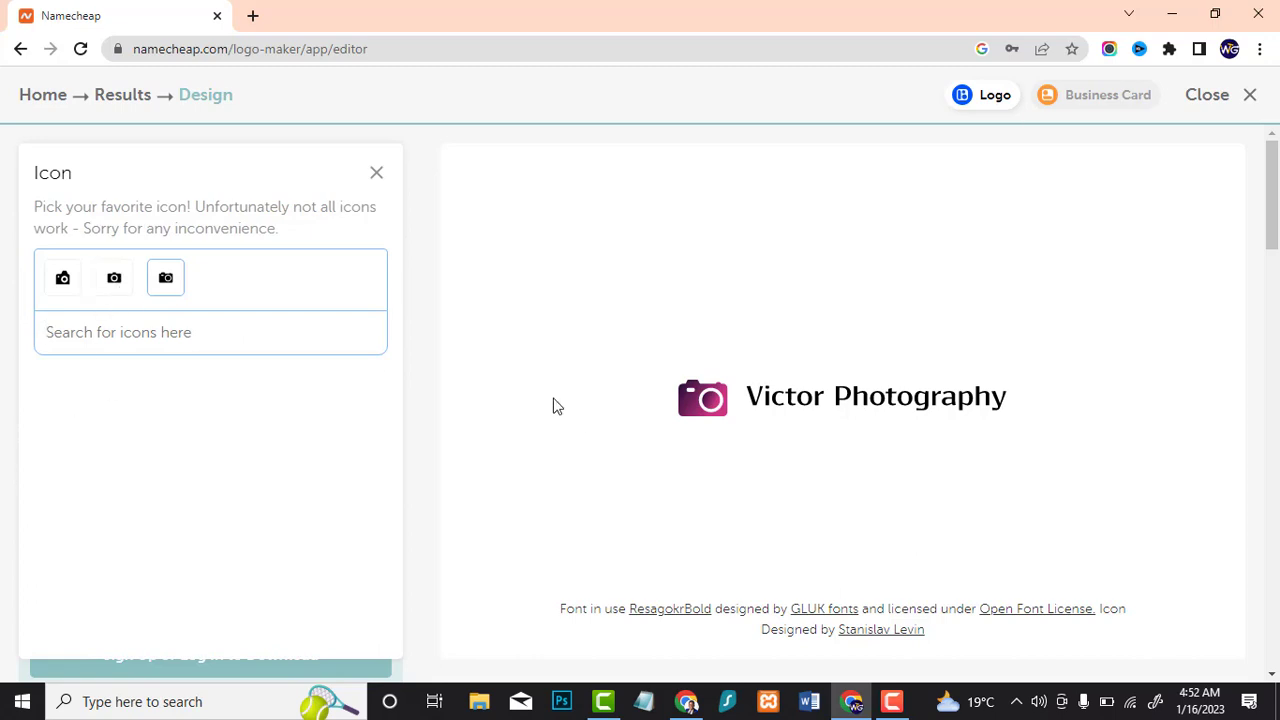
left_click(118, 287)
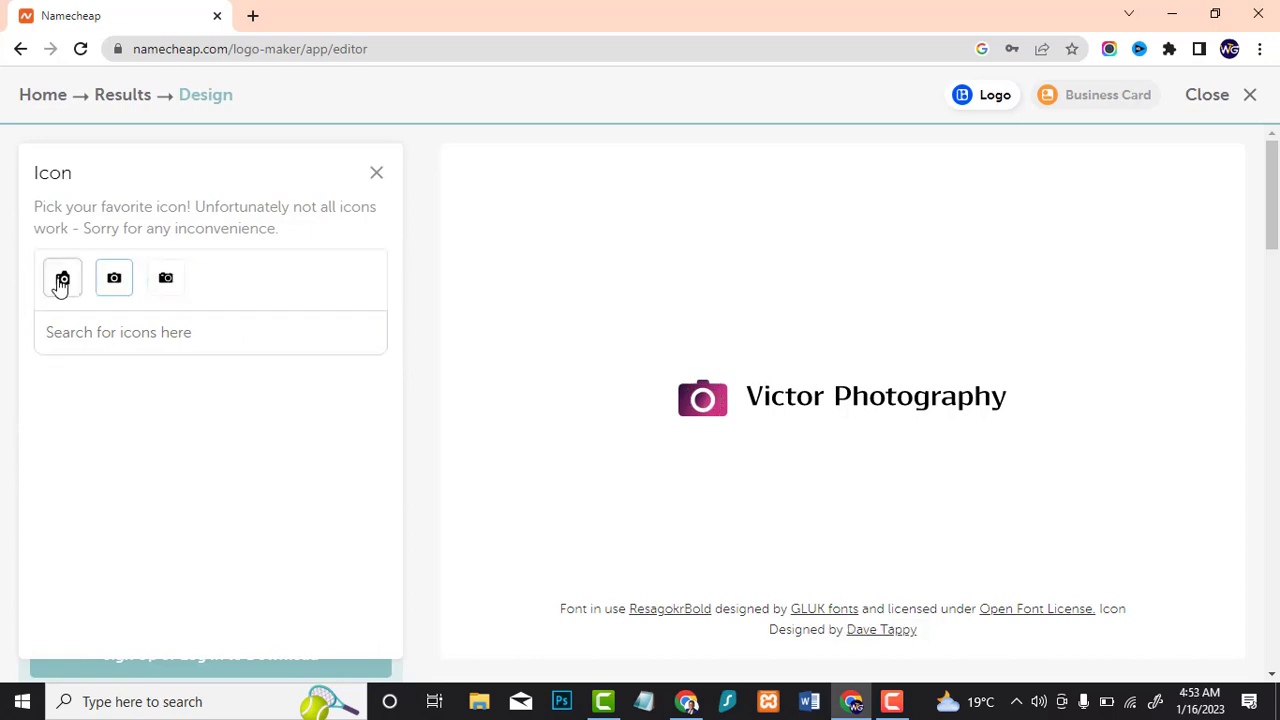
left_click(85, 286)
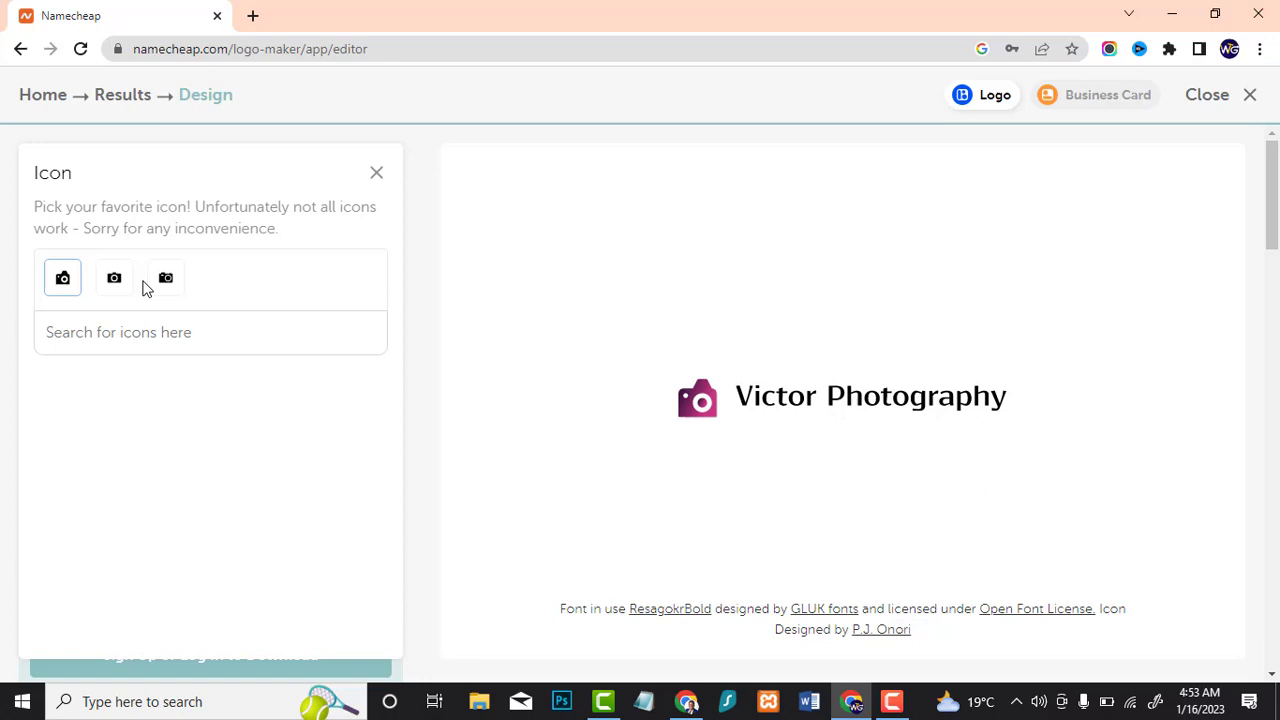
left_click(166, 278)
left_click(186, 378)
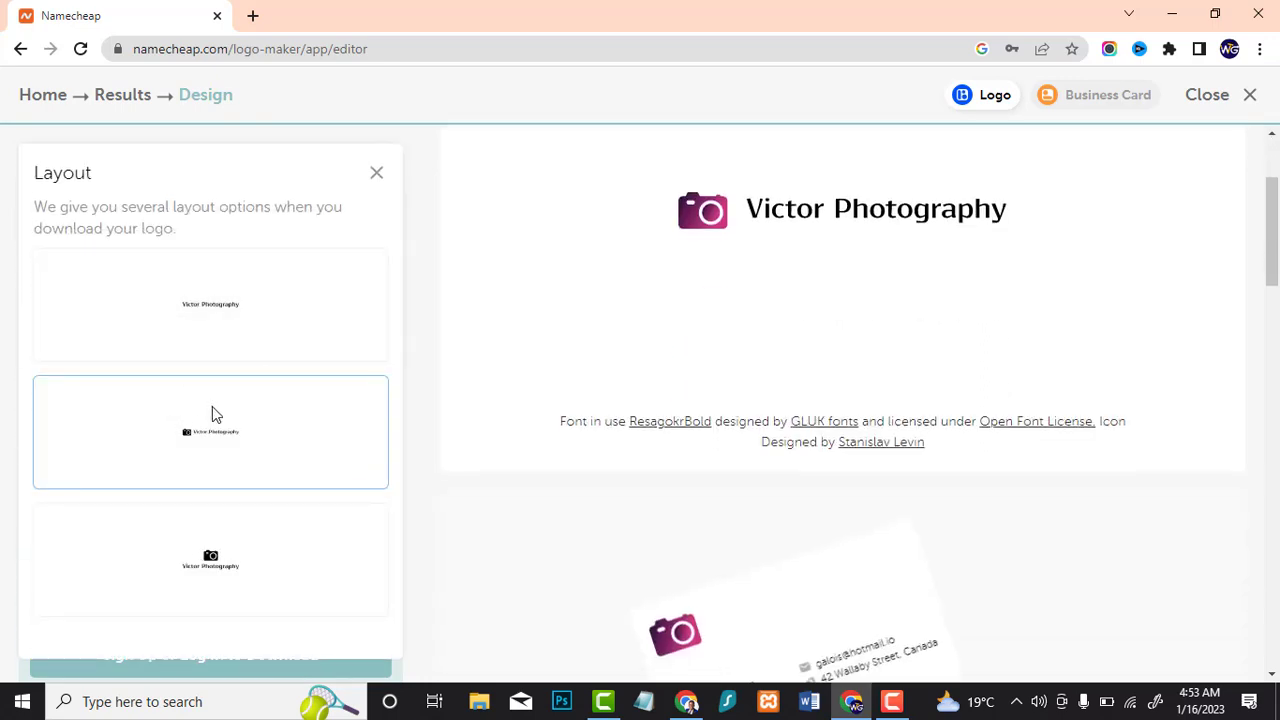
Preview the text-only, icon-beside-name and icon-above-name layouts.
scroll(785, 410, "up", 2)
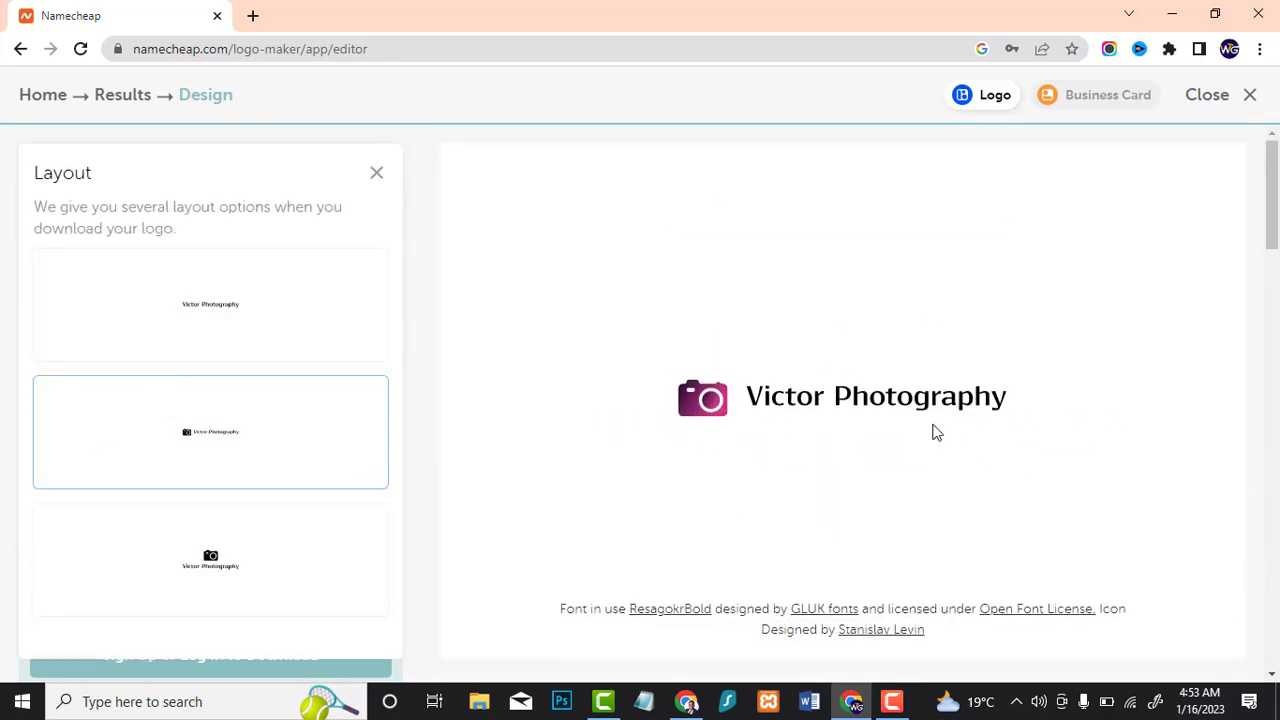
scroll(214, 531, "down", 4)
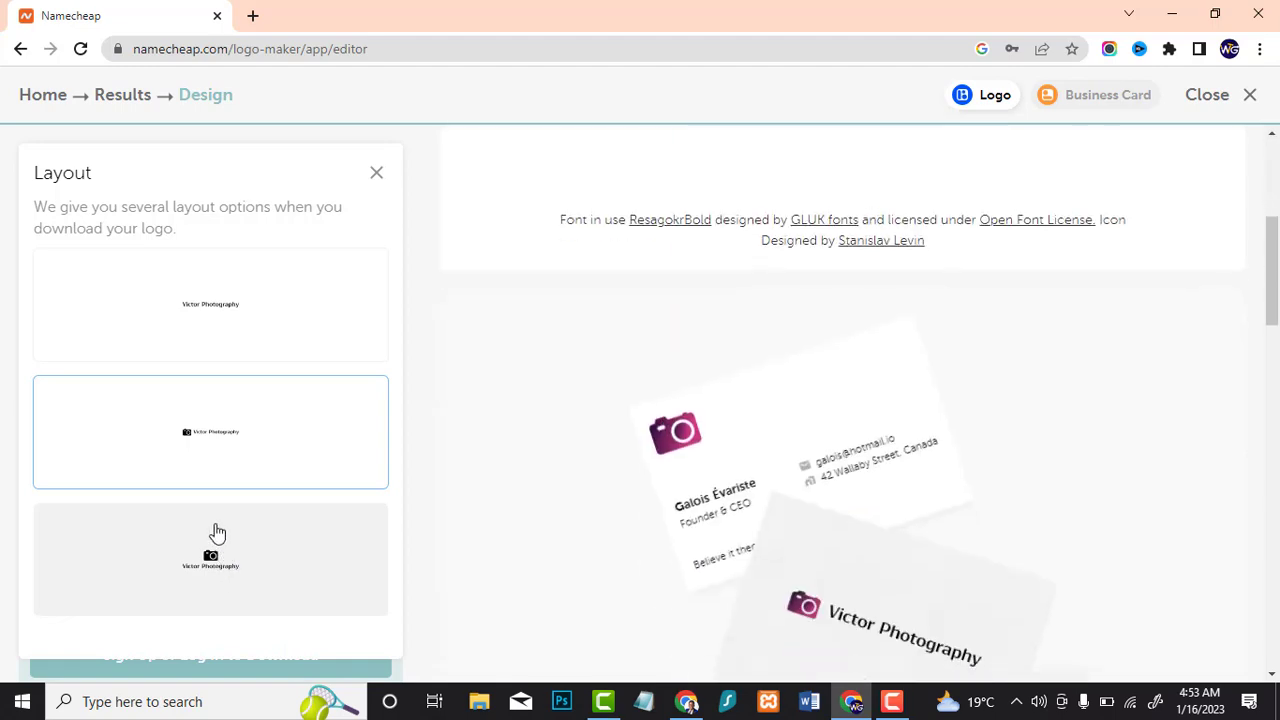
scroll(786, 451, "down", 2)
scroll(800, 446, "up", 6)
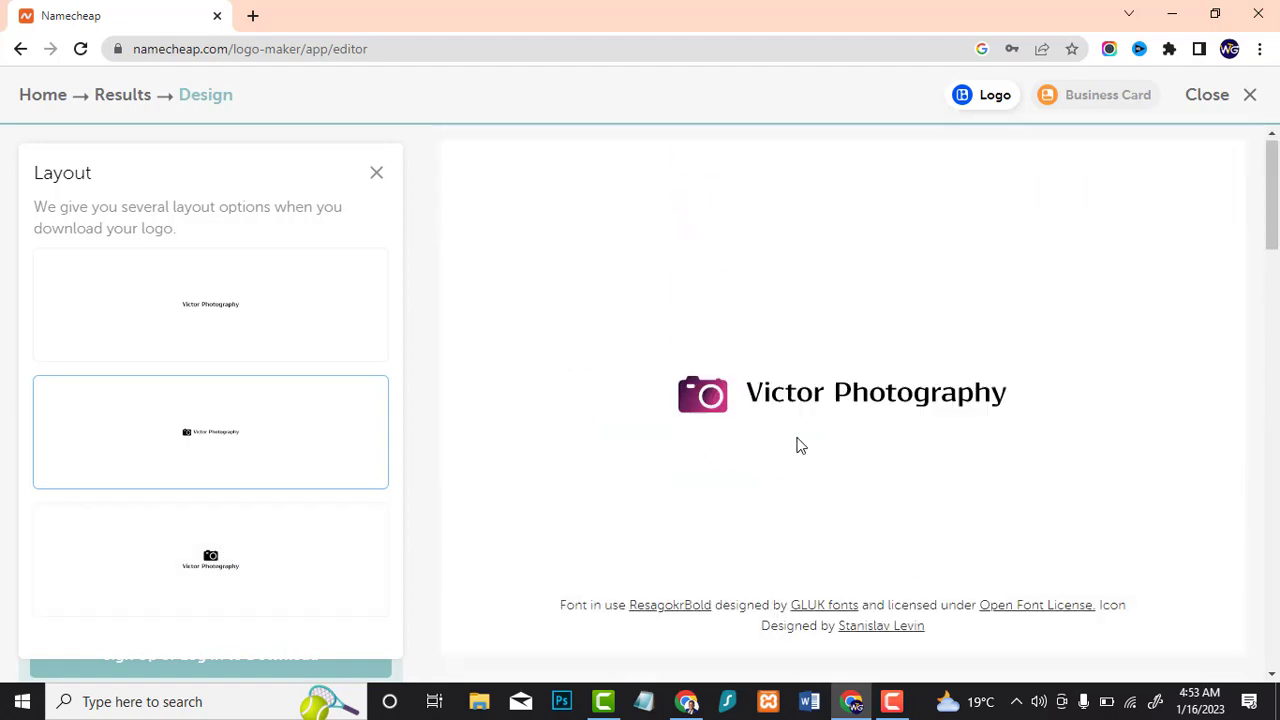
left_click(252, 306)
left_click(240, 414)
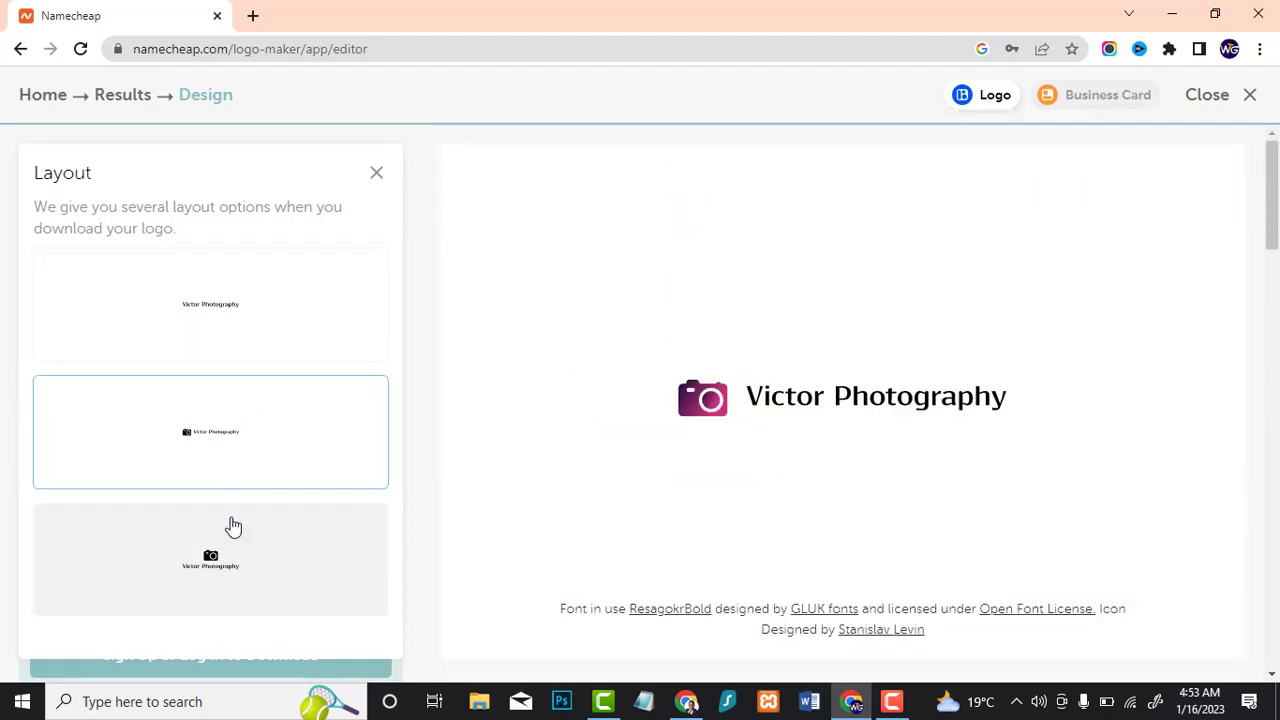
left_click(235, 560)
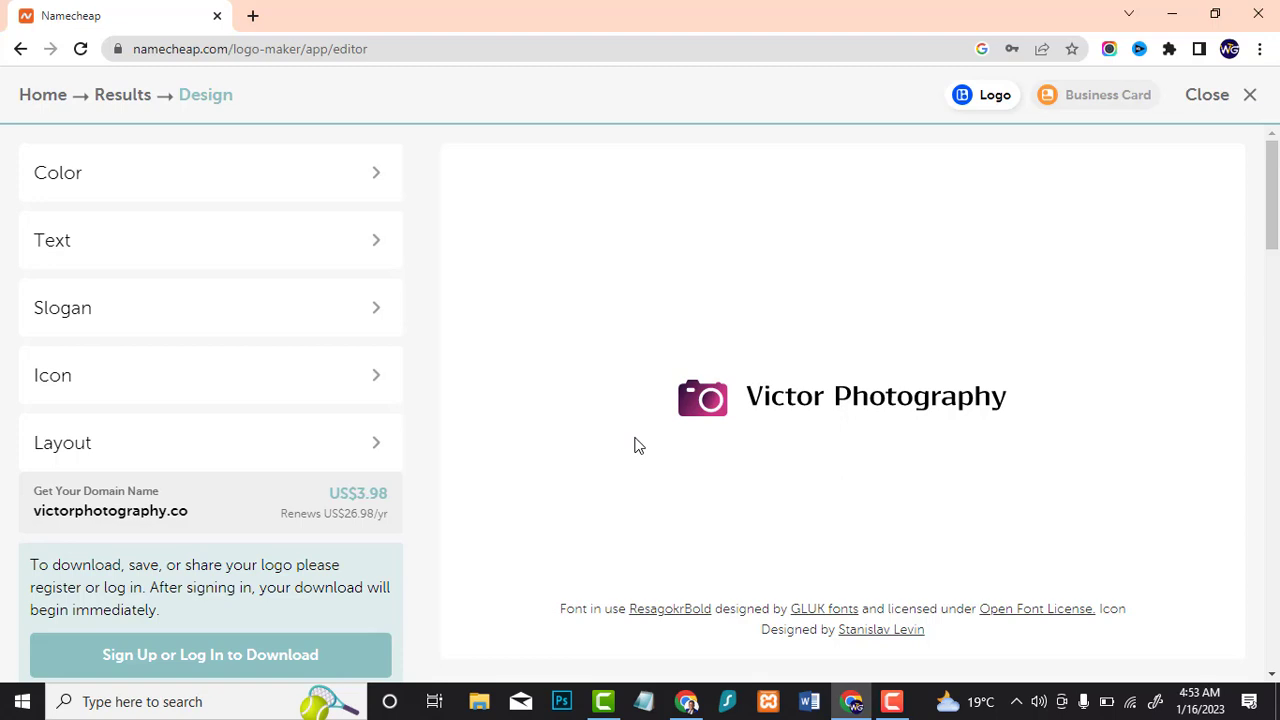
scroll(581, 275, "down", 5)
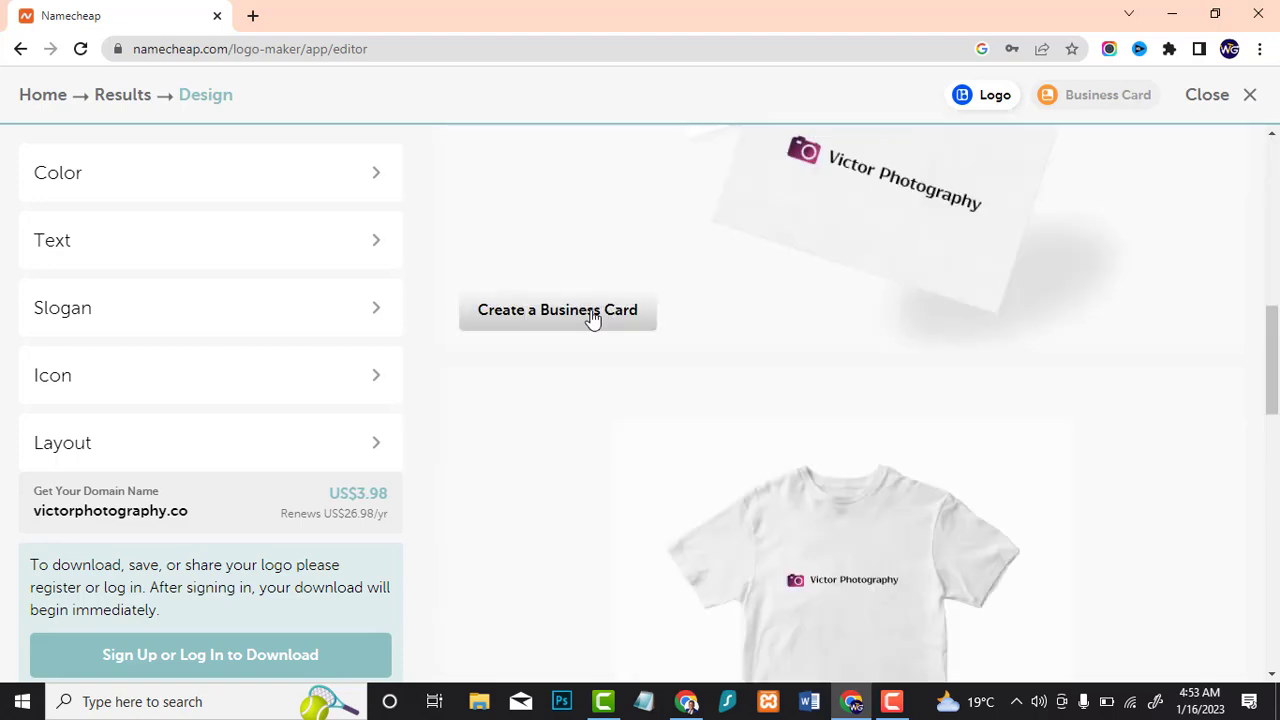
scroll(1051, 269, "up", 2)
scroll(1031, 288, "down", 3)
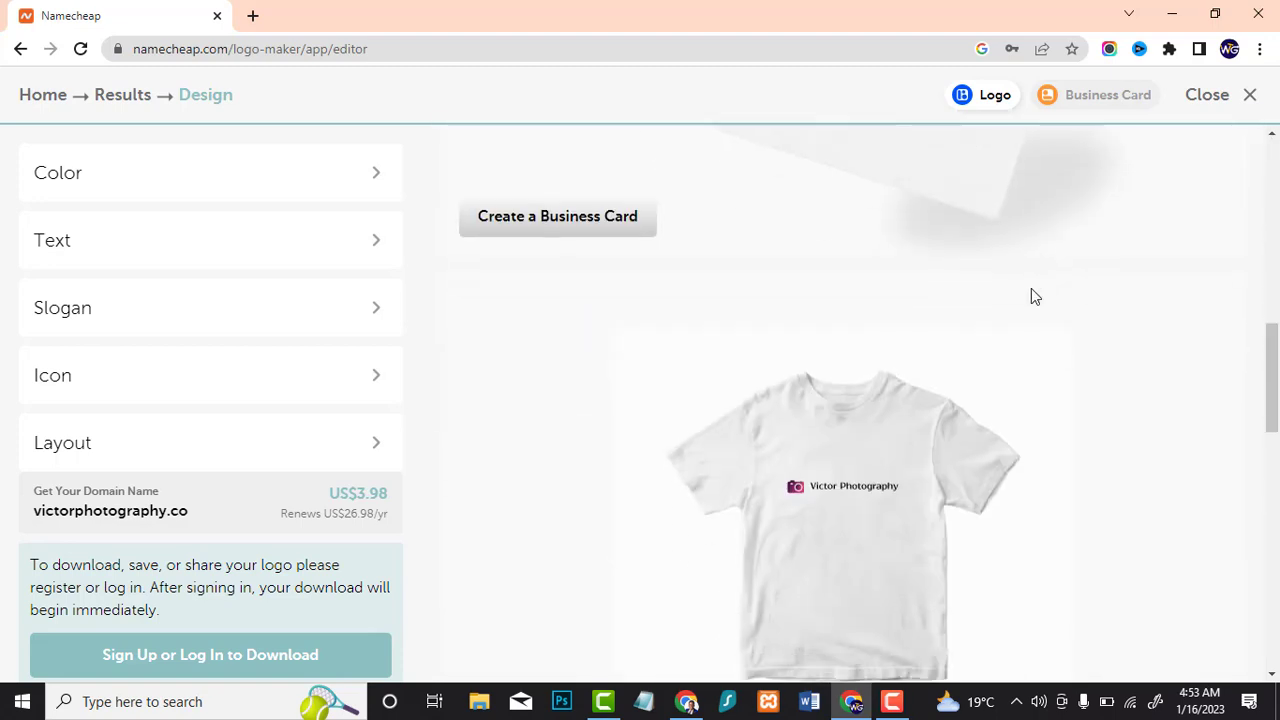
scroll(985, 305, "down", 3)
scroll(926, 306, "down", 3)
scroll(954, 400, "down", 4)
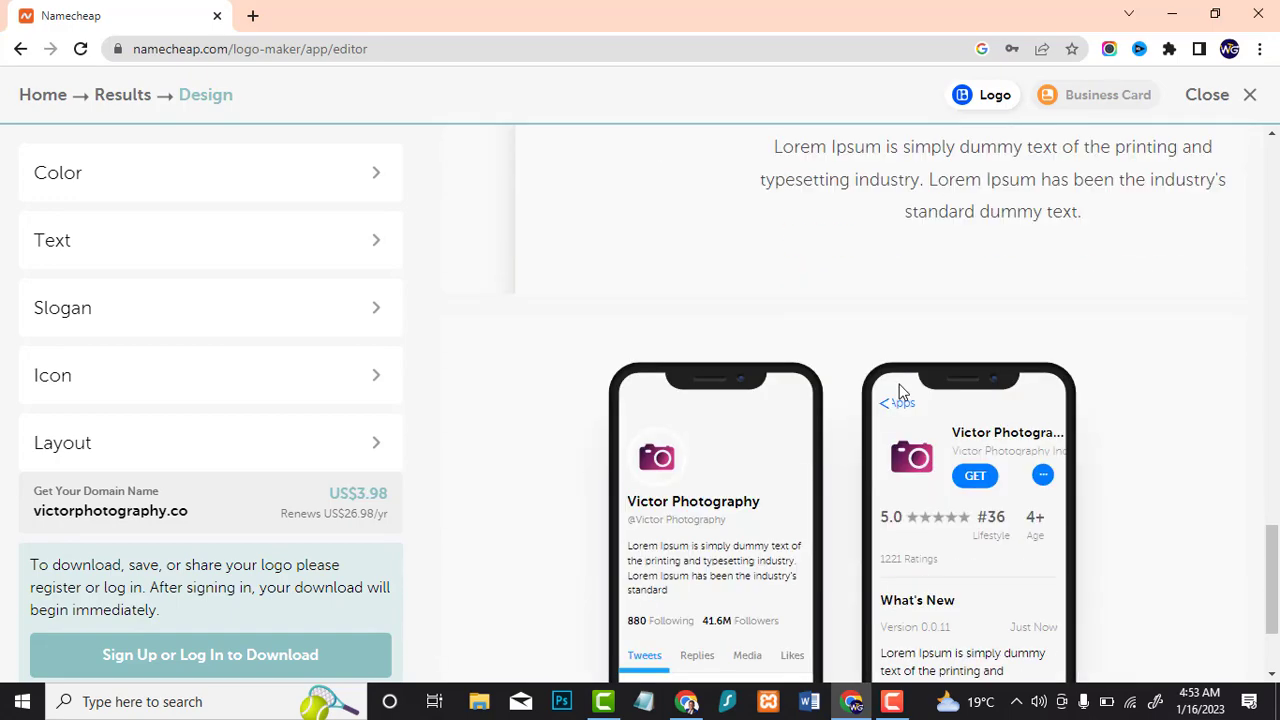
scroll(903, 391, "down", 2)
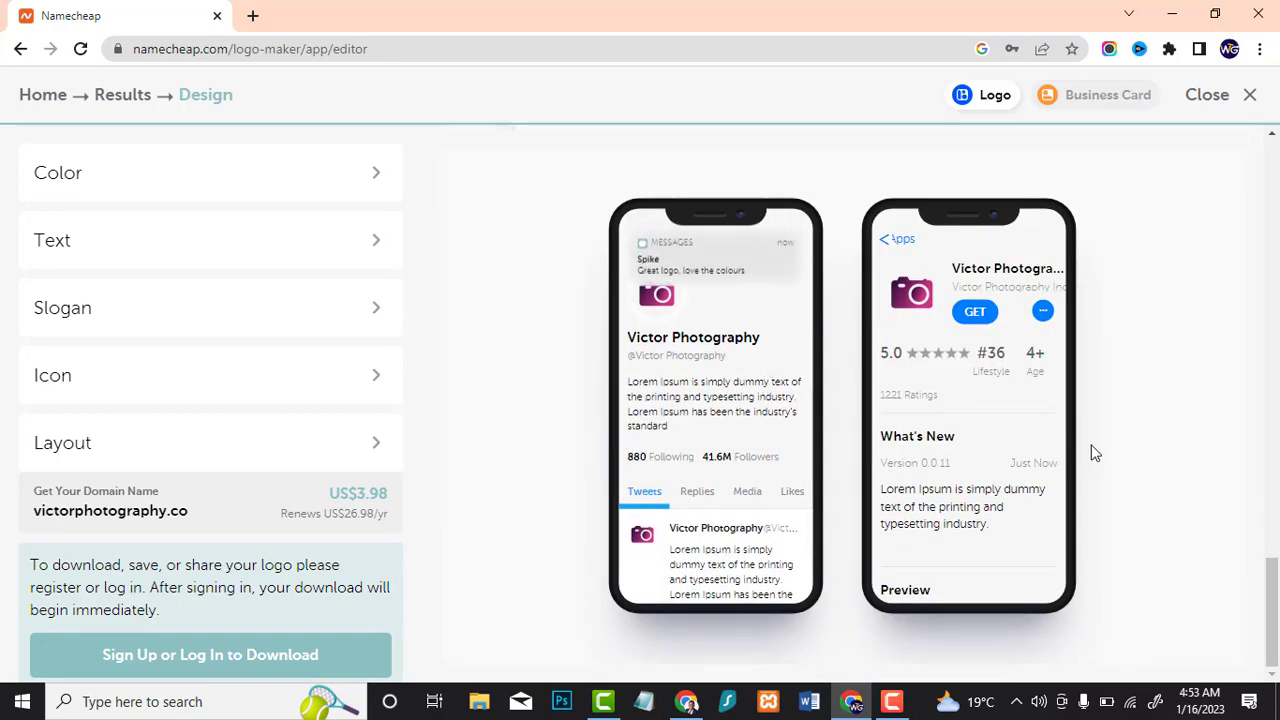
scroll(928, 448, "up", 3)
scroll(928, 448, "down", 2)
scroll(713, 458, "down", 1)
scroll(730, 450, "up", 8)
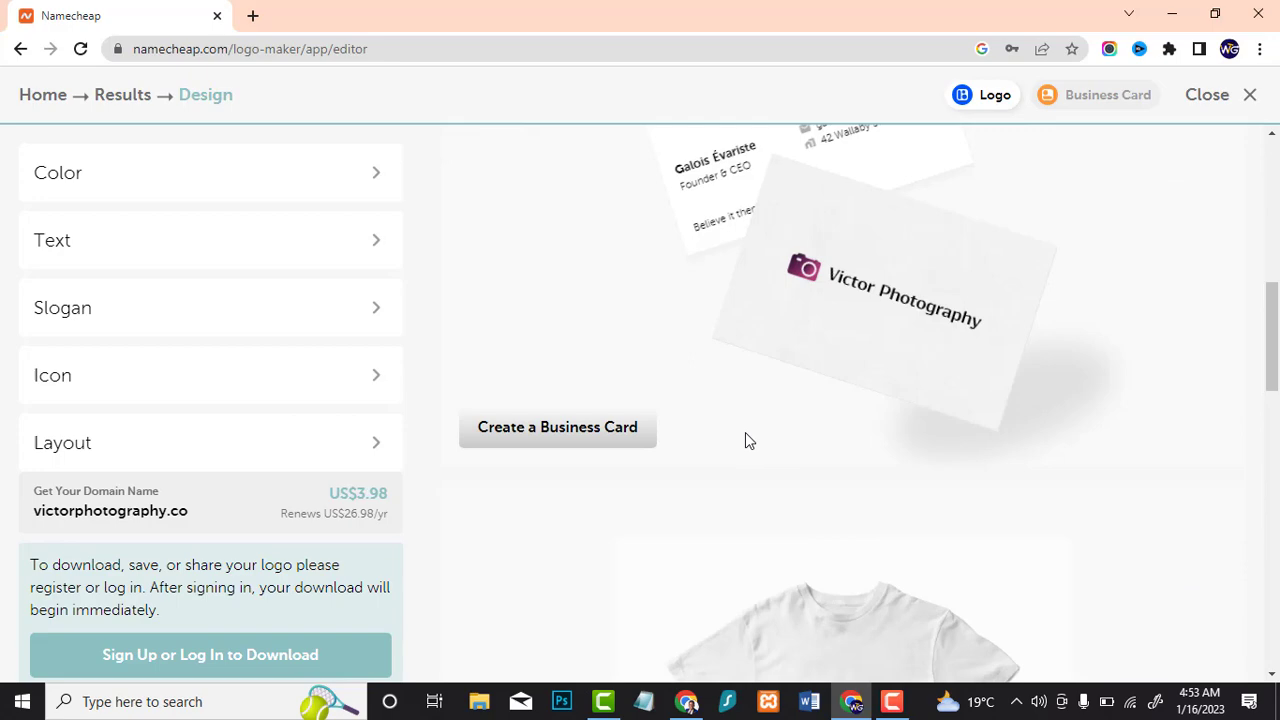
scroll(850, 400, "down", 2)
scroll(880, 450, "down", 4)
scroll(850, 490, "down", 5)
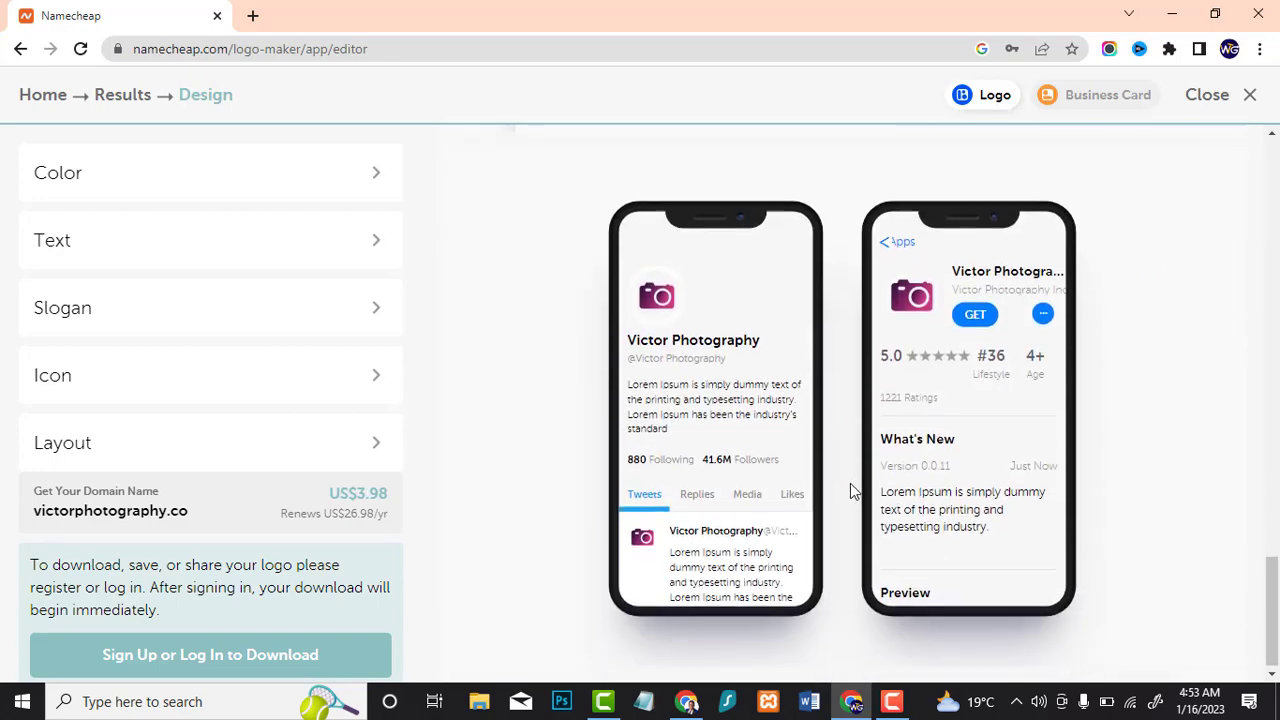
scroll(862, 470, "up", 4)
scroll(870, 470, "up", 7)
scroll(850, 420, "up", 5)
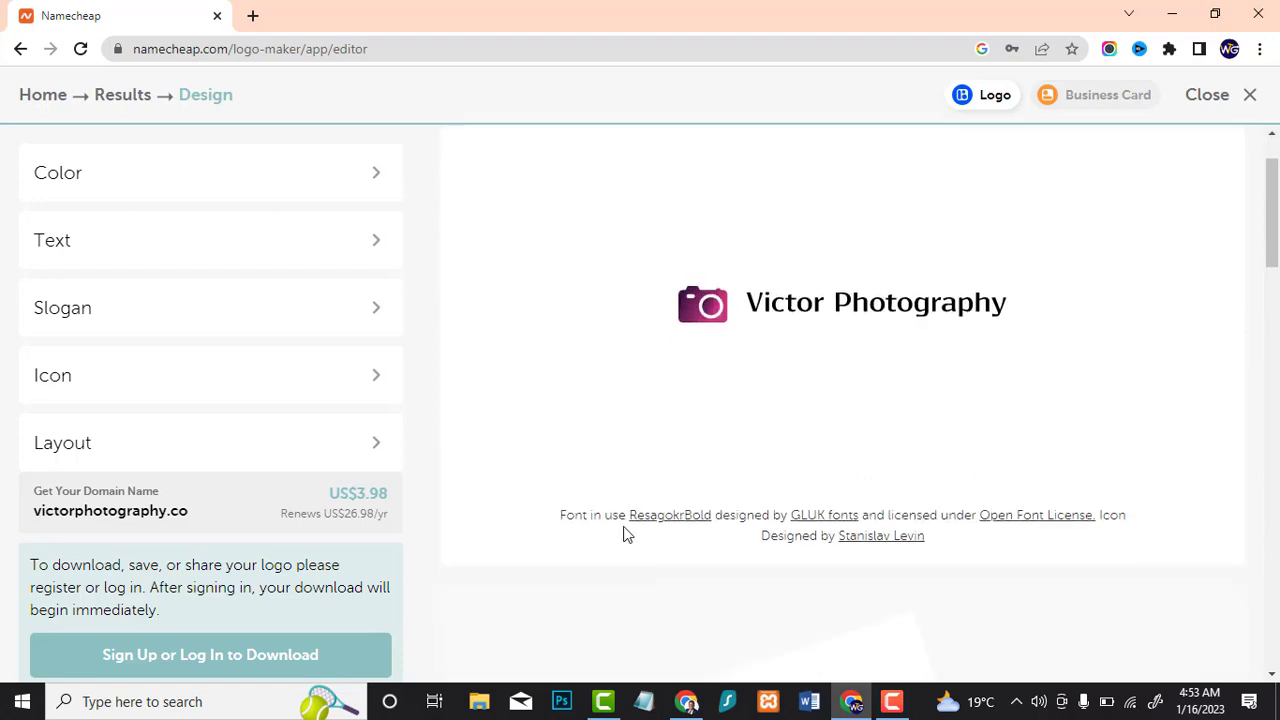
Log in to Namecheap with the saved credentials to start the logo zip download.
left_click(200, 658)
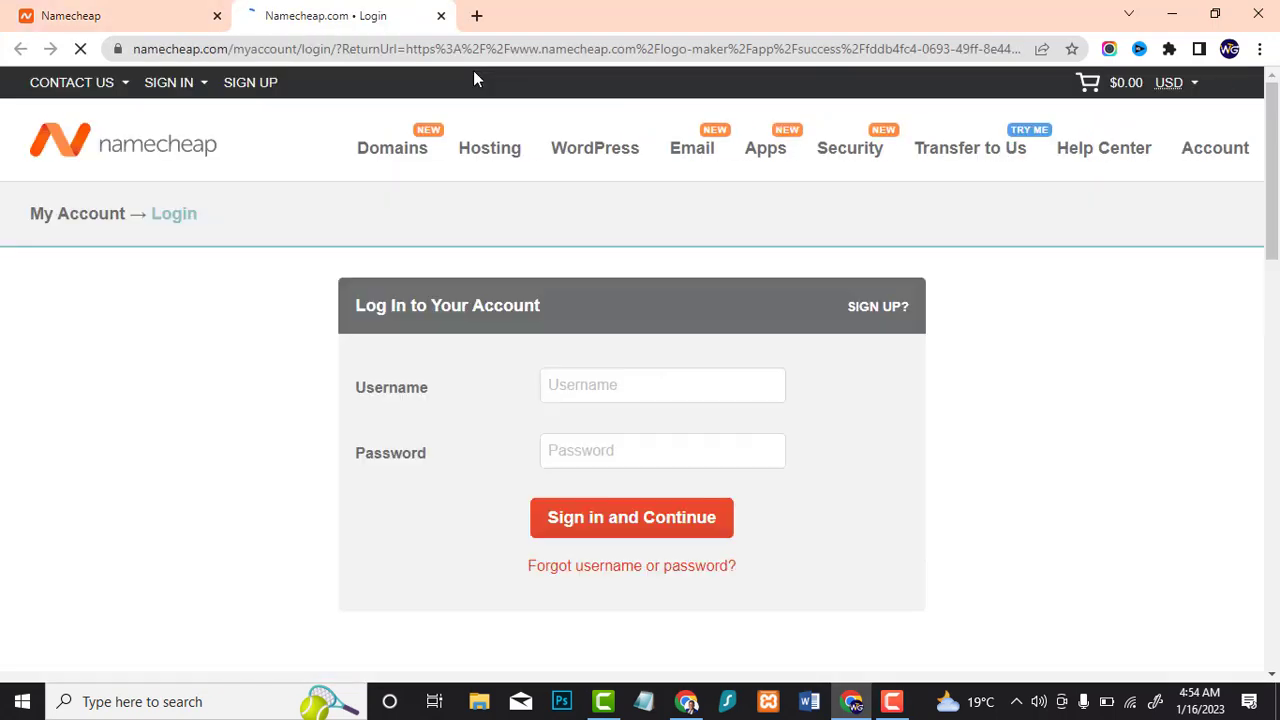
left_click(666, 450)
left_click(688, 494)
left_click(631, 517)
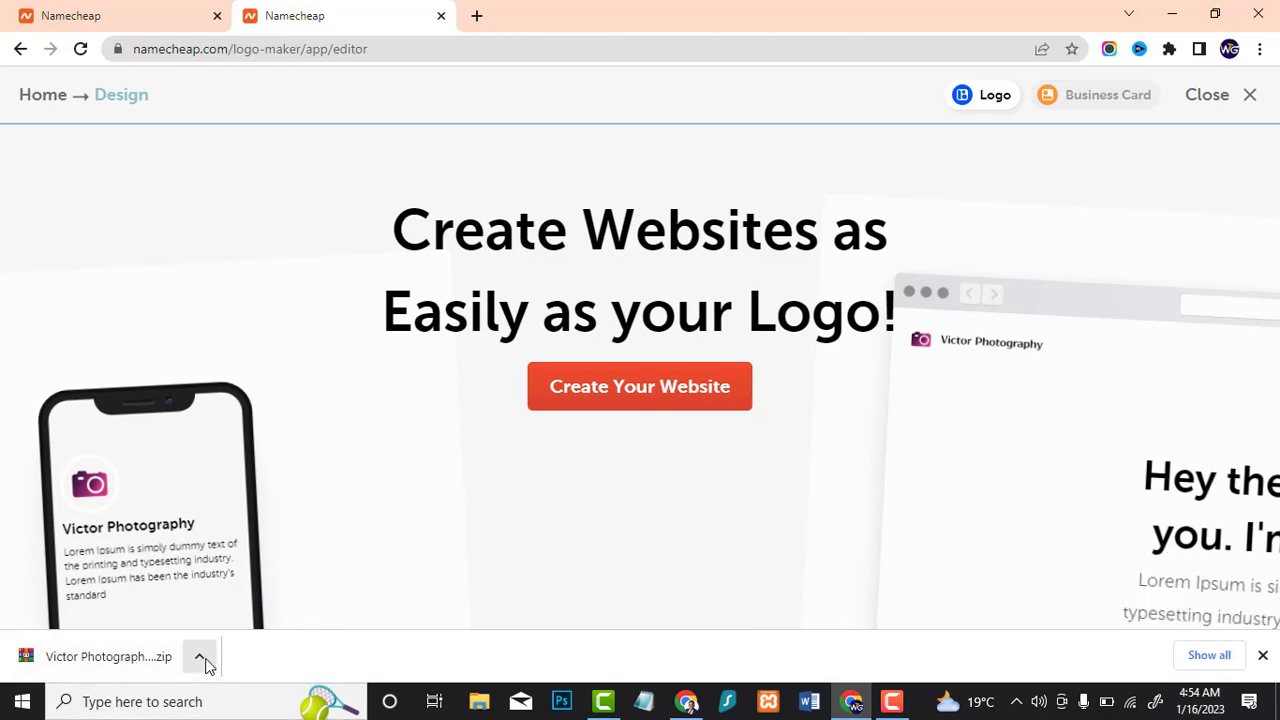
Extract the downloaded zip to its own folder and open the Victor Photography-logo folder.
left_click(199, 656)
left_click(255, 594)
right_click(263, 212)
left_click(371, 308)
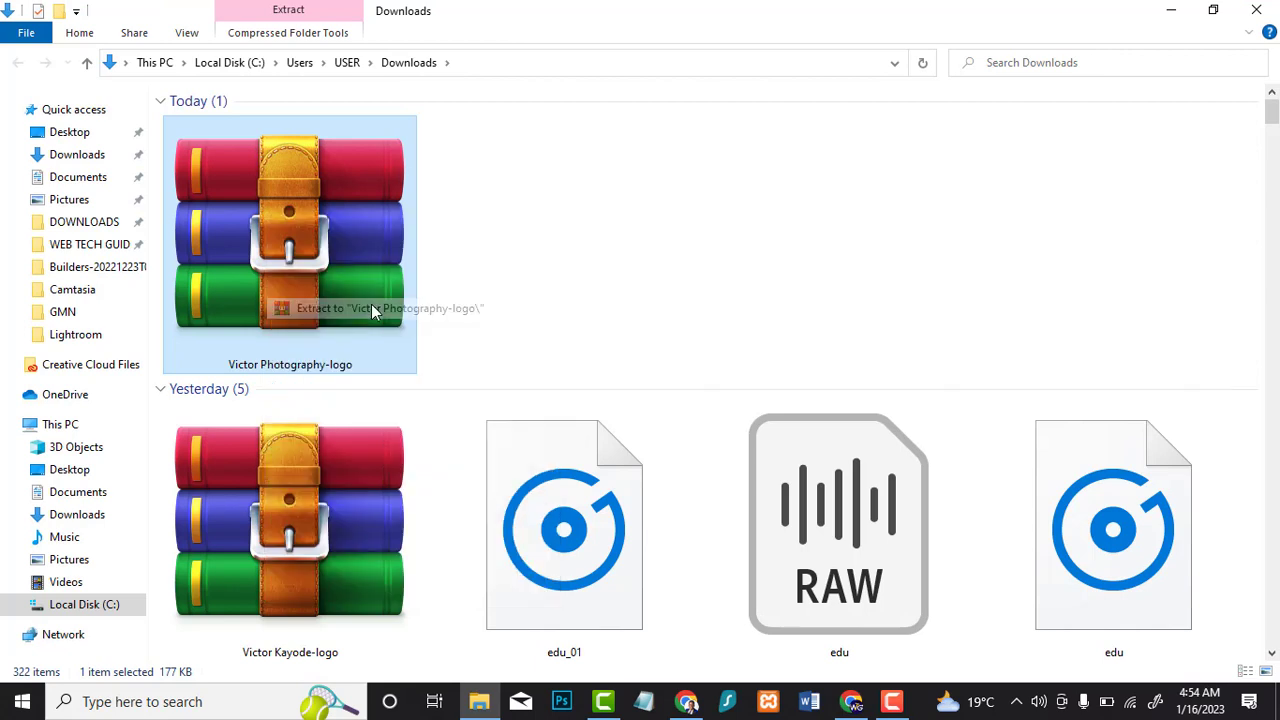
double_click(247, 140)
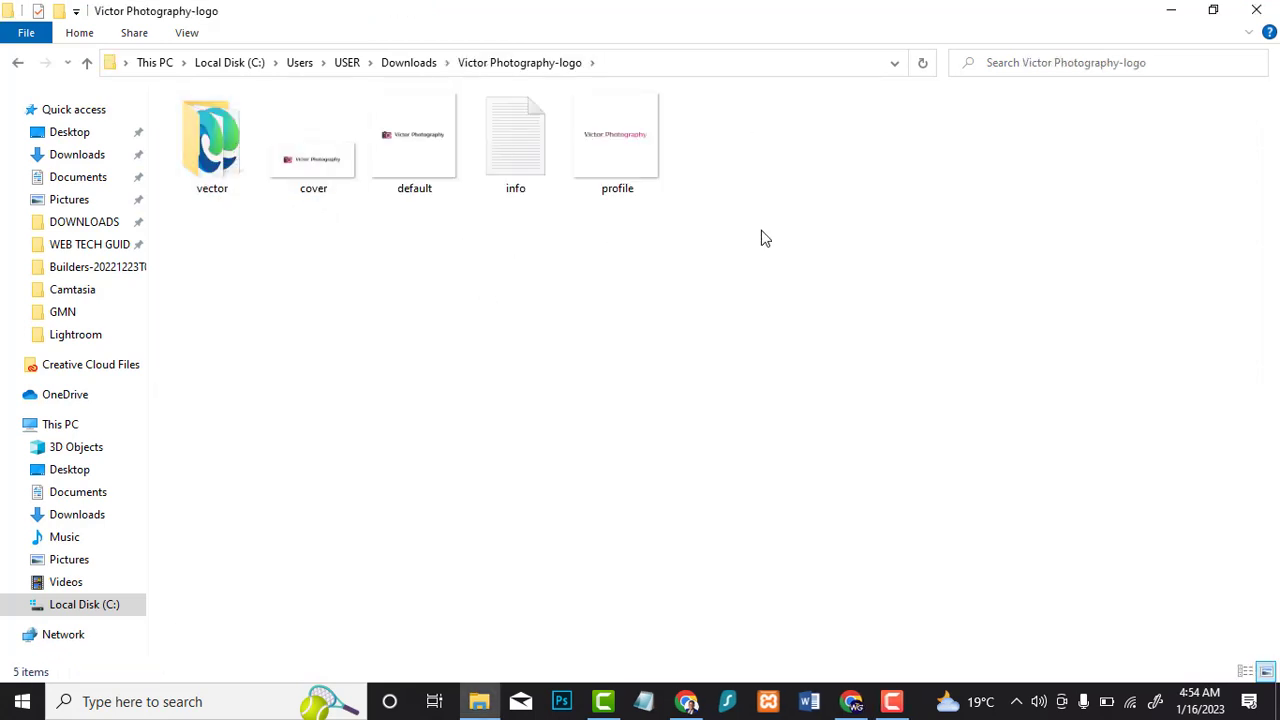
Open info.txt in Notepad to read the ResagokrBold font credits and colour codes, then close it.
double_click(513, 162)
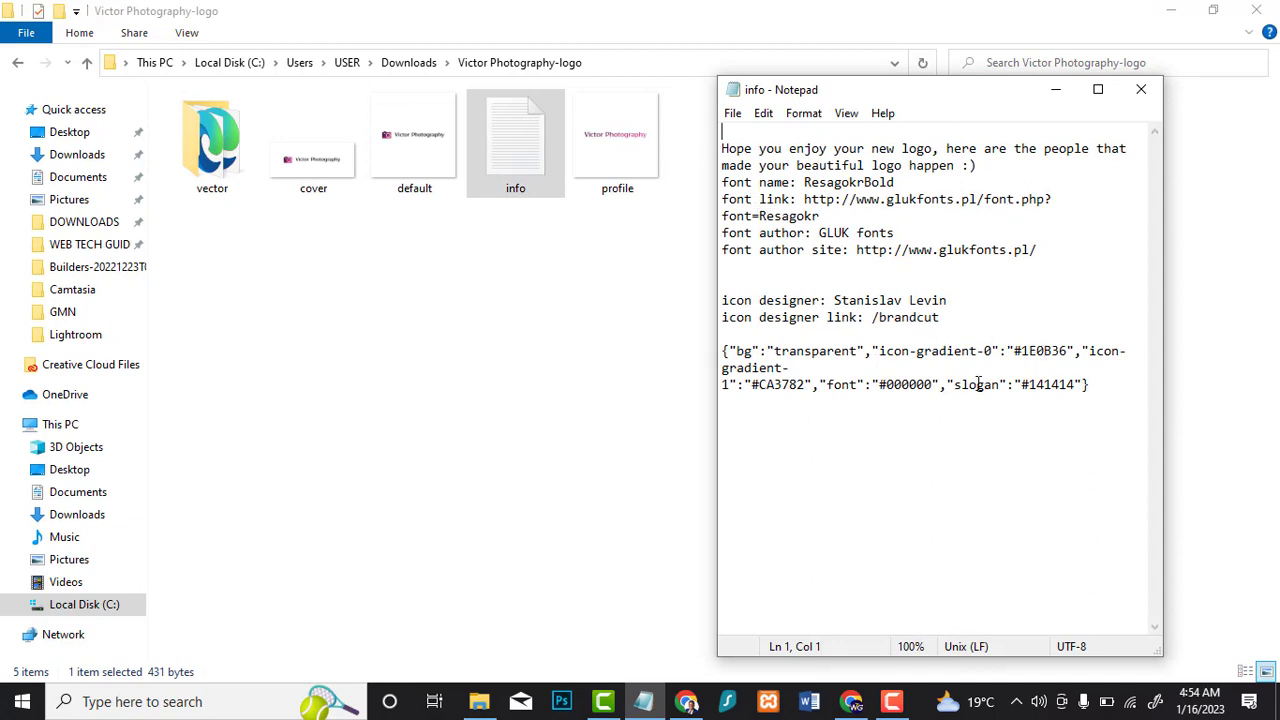
left_click(1141, 89)
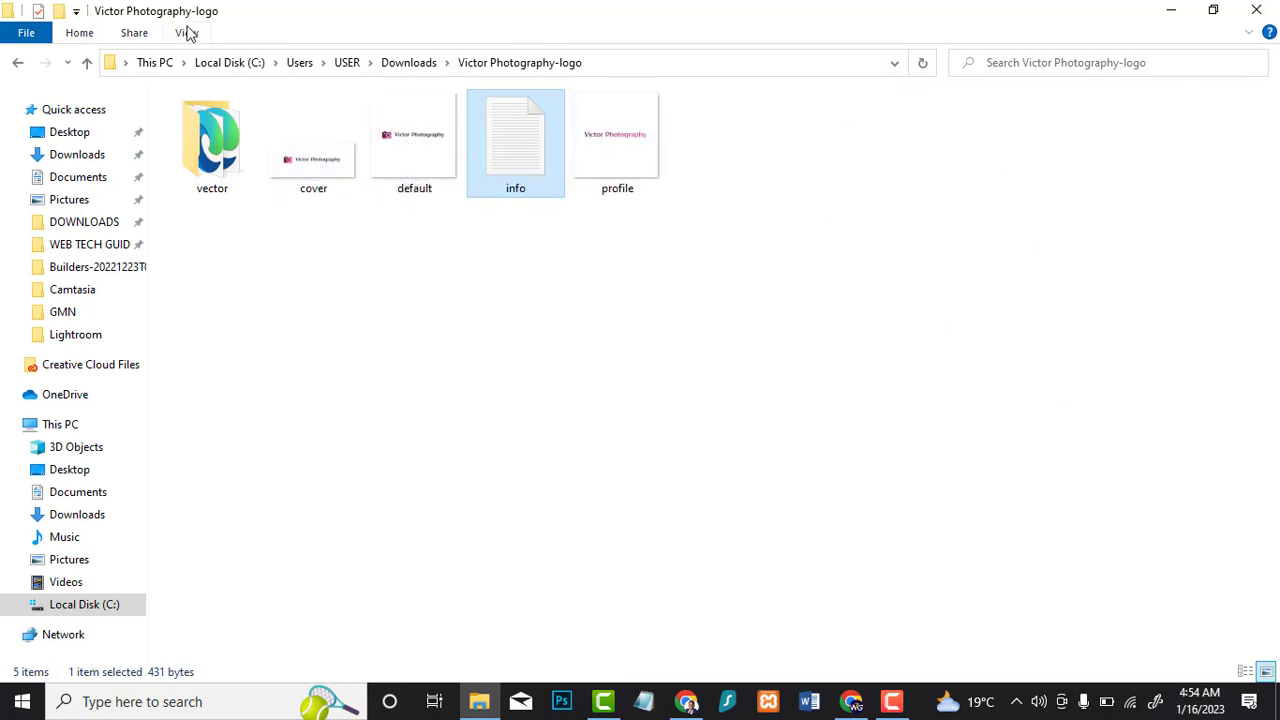
Show the logo files as extra large icons, browse the seven vector variants, and return.
left_click(186, 32)
left_click(208, 70)
left_click(620, 470)
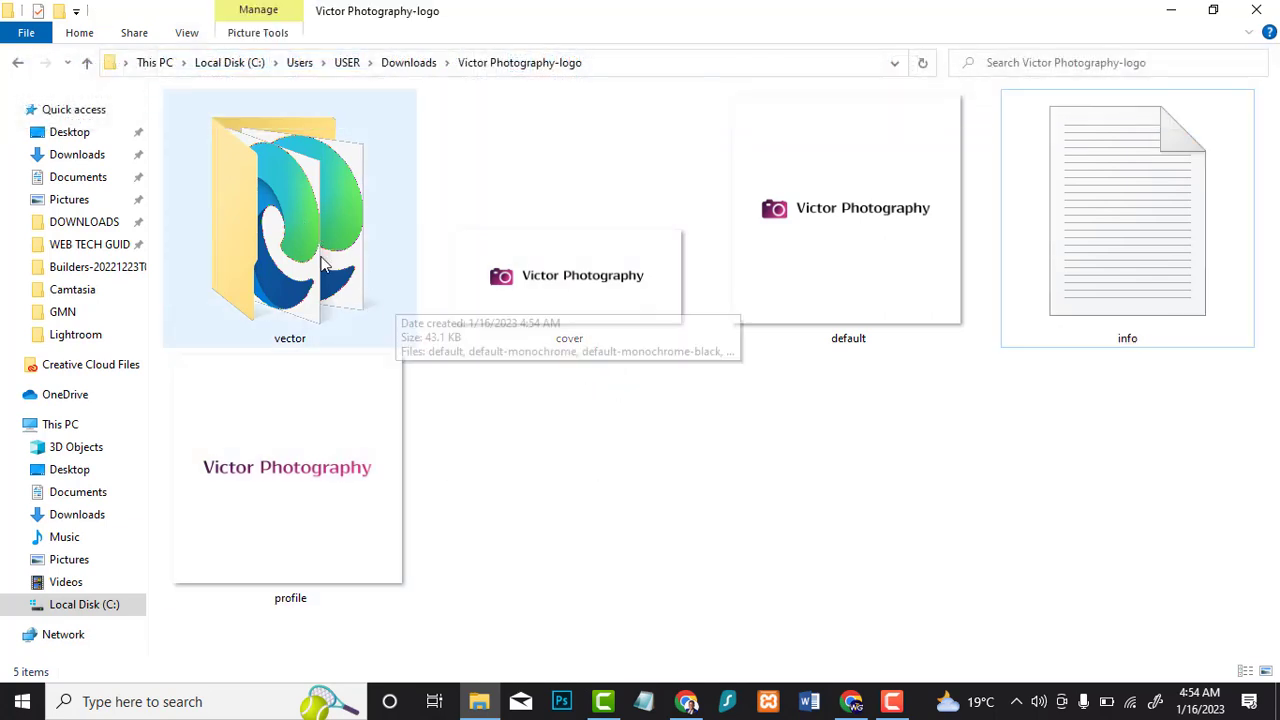
double_click(398, 300)
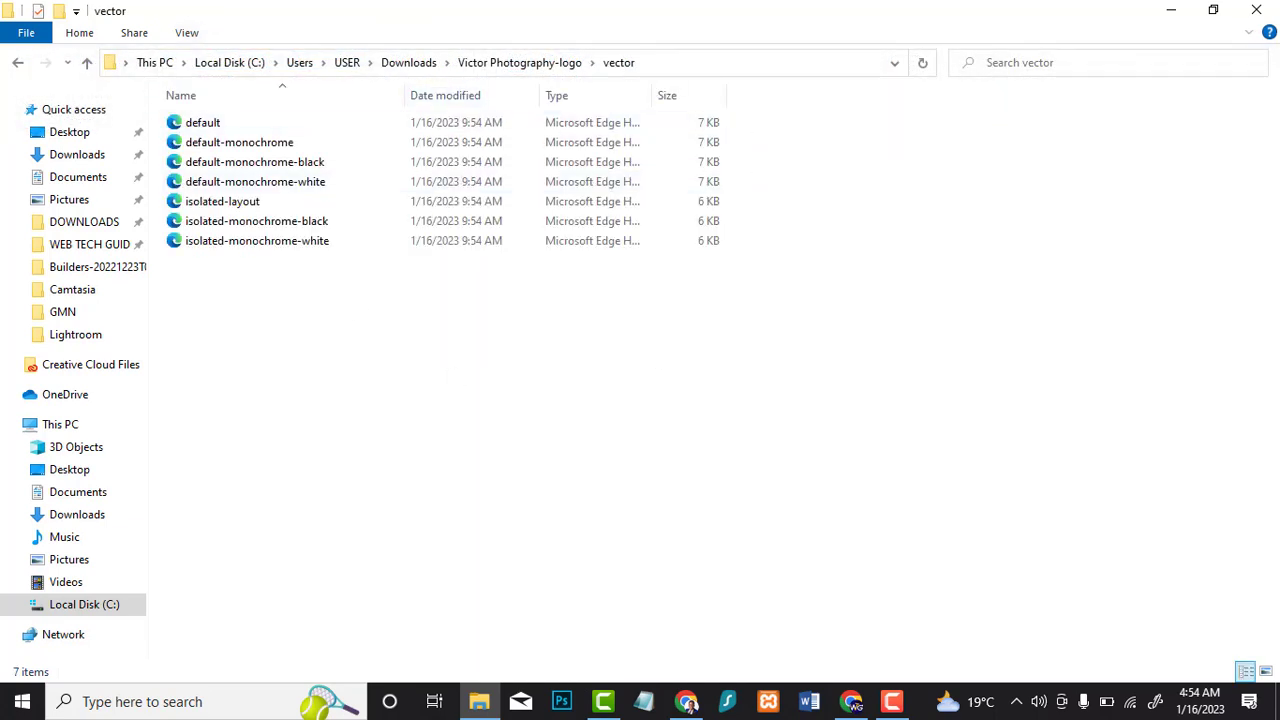
left_click(1265, 671)
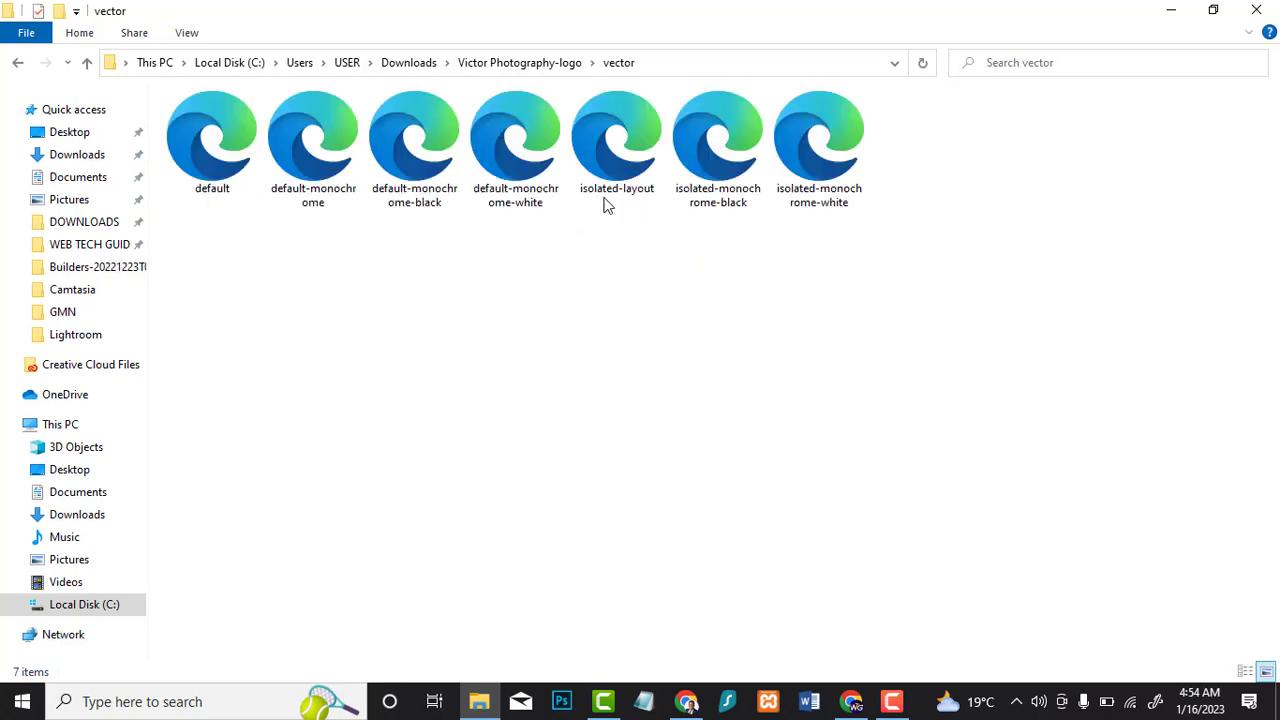
key("alt+Up")
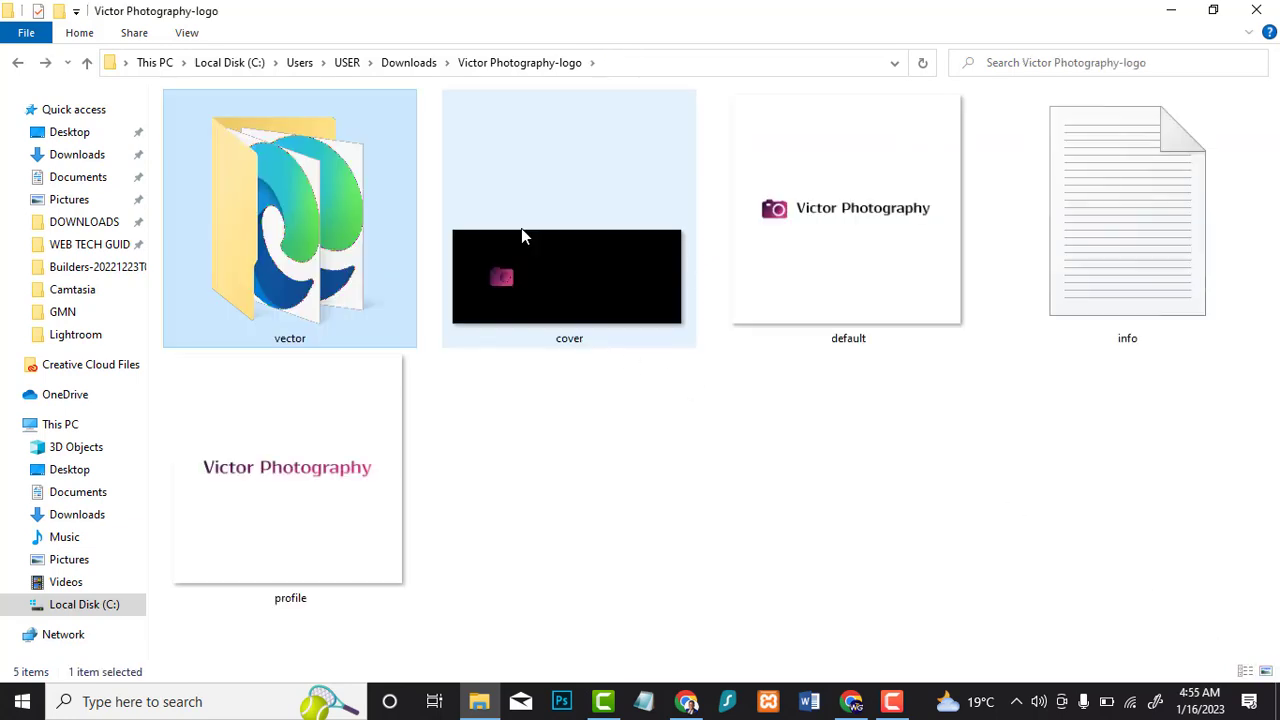